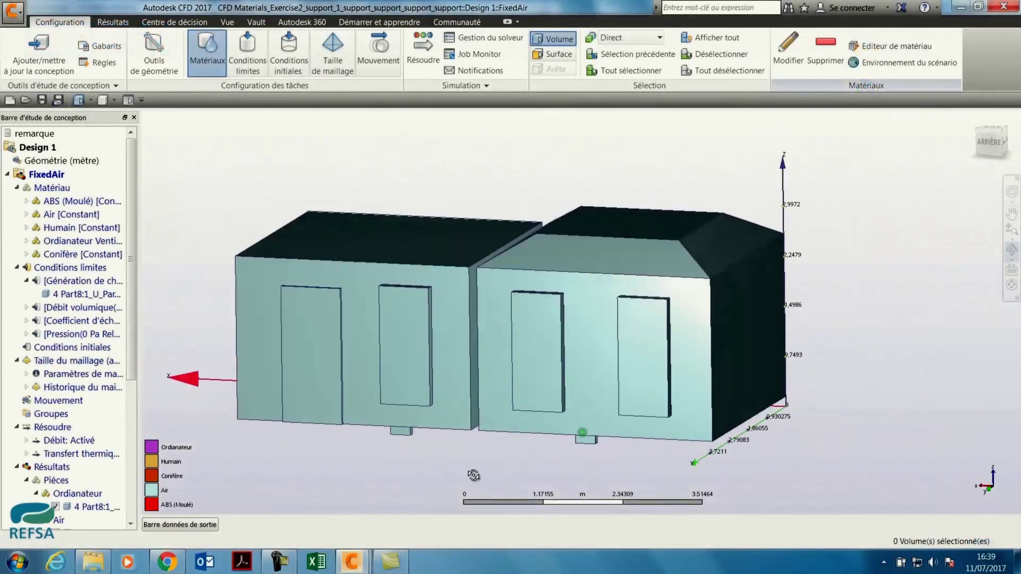
Select the building volume together with the three small duct blocks around it and open their material assignment.
shift+middle_drag(474, 475, 596, 117)
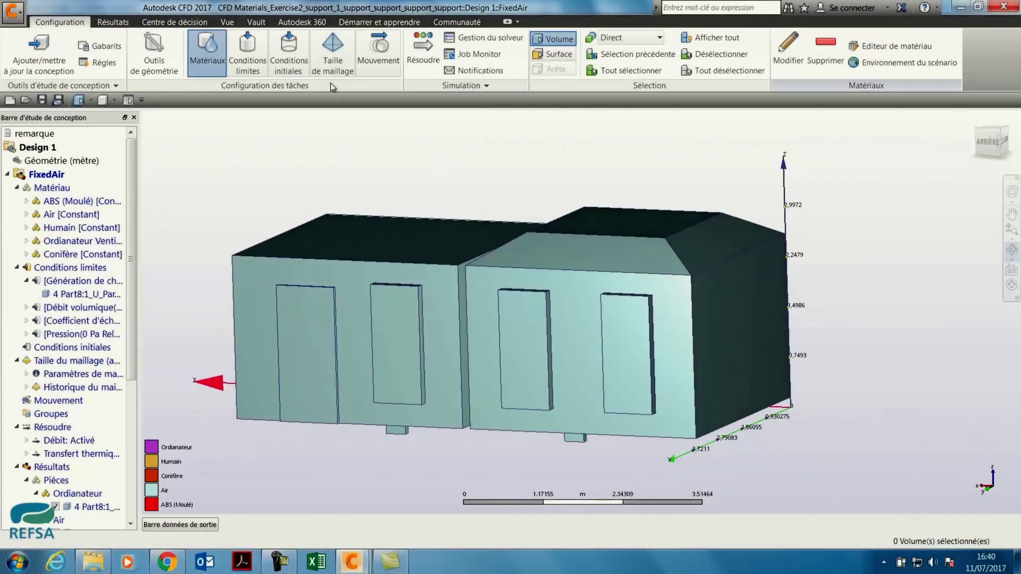
scroll(505, 180, down, 3)
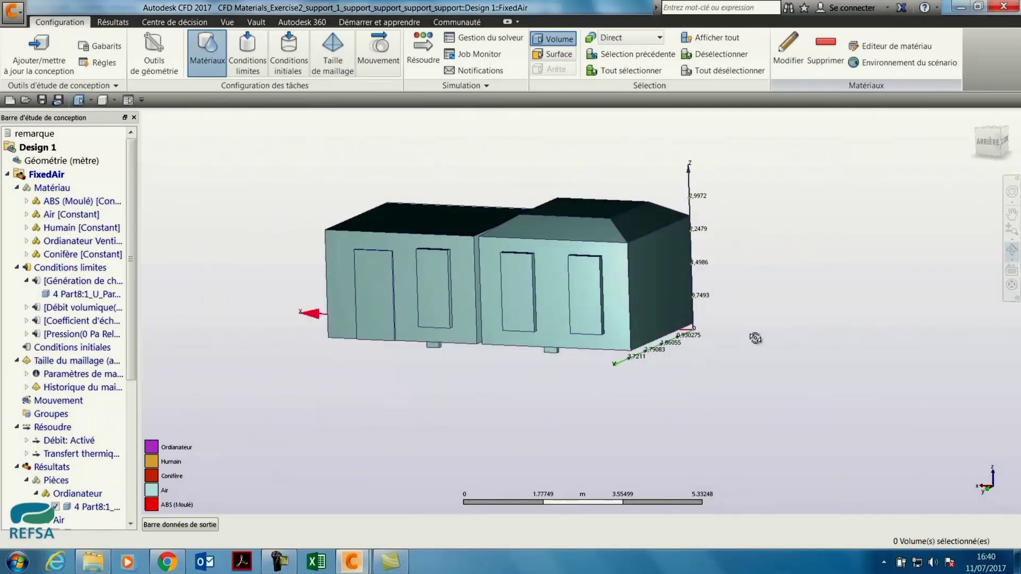
mouse_move(757, 338)
mouse_down()
mouse_move(740, 372)
mouse_move(718, 341)
mouse_move(494, 324)
mouse_up()
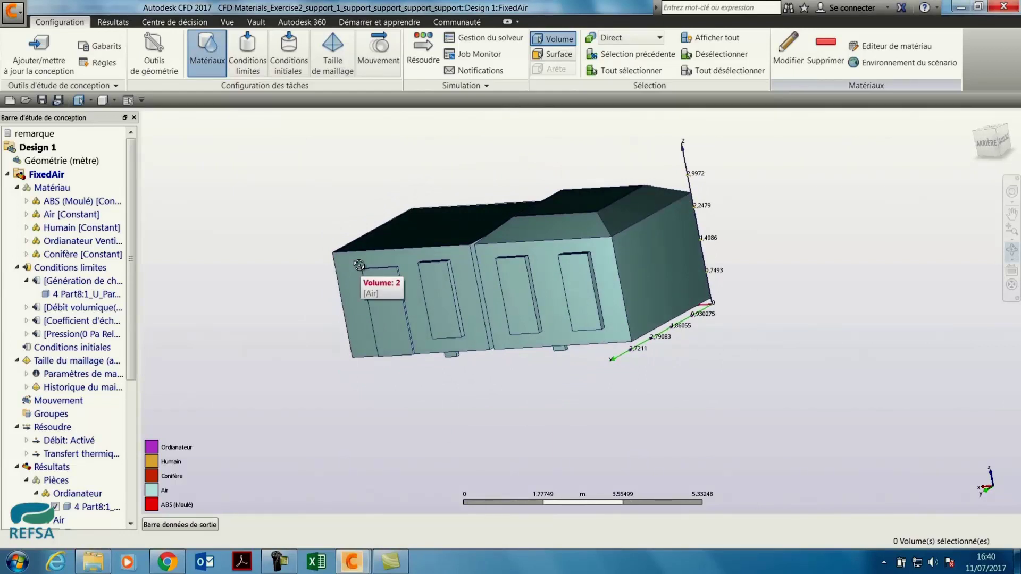
drag(424, 182, 435, 241)
click(436, 244)
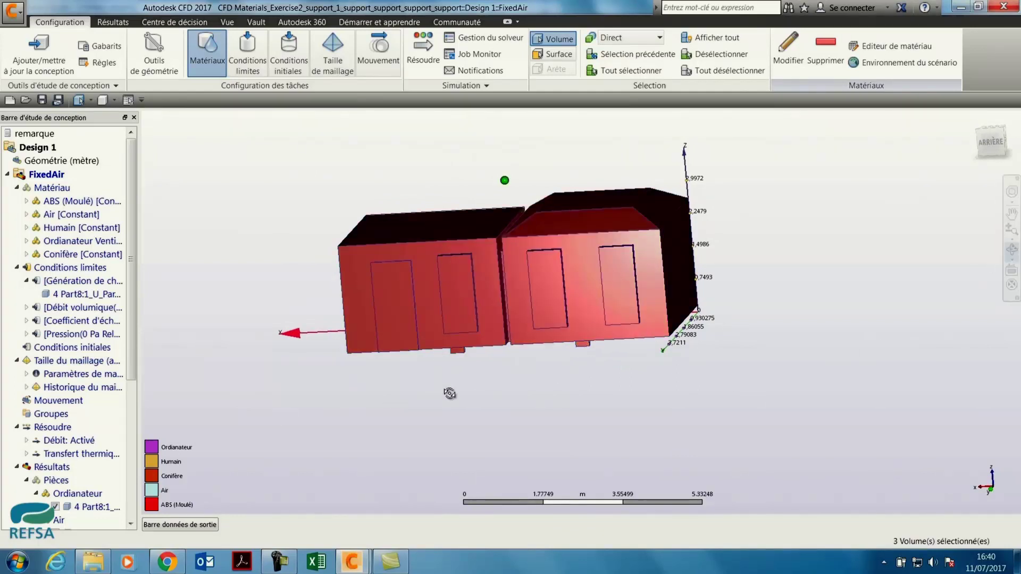
drag(452, 392, 584, 364)
click(360, 318)
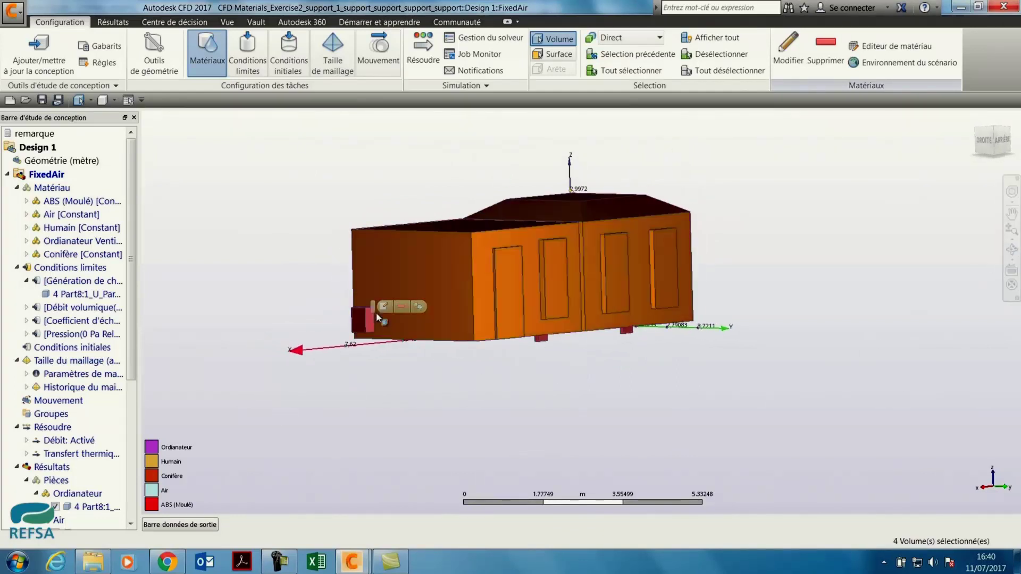
click(382, 309)
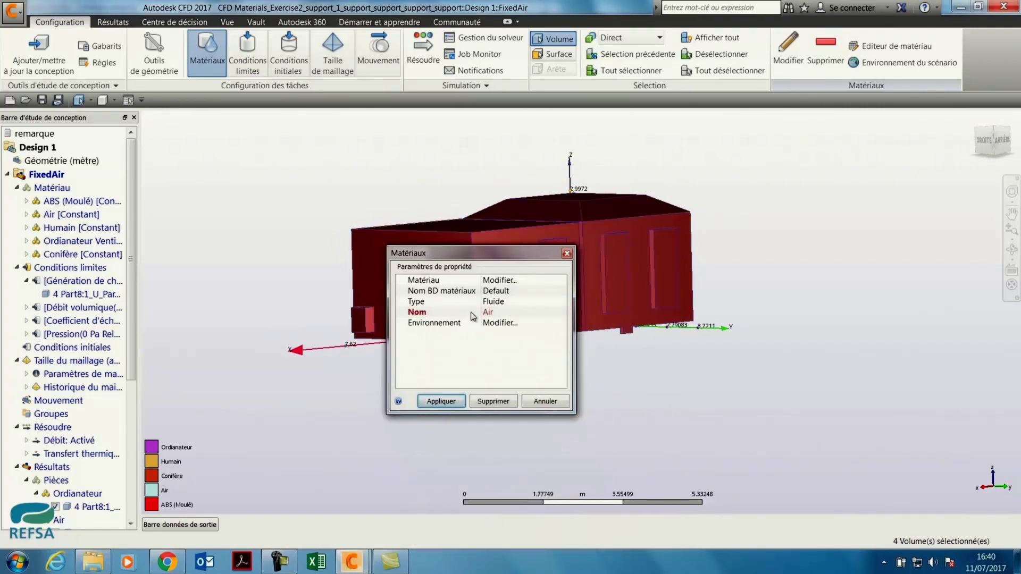
Review the Air fluid's properties in the material editor and apply Air to the four selected volumes.
click(500, 280)
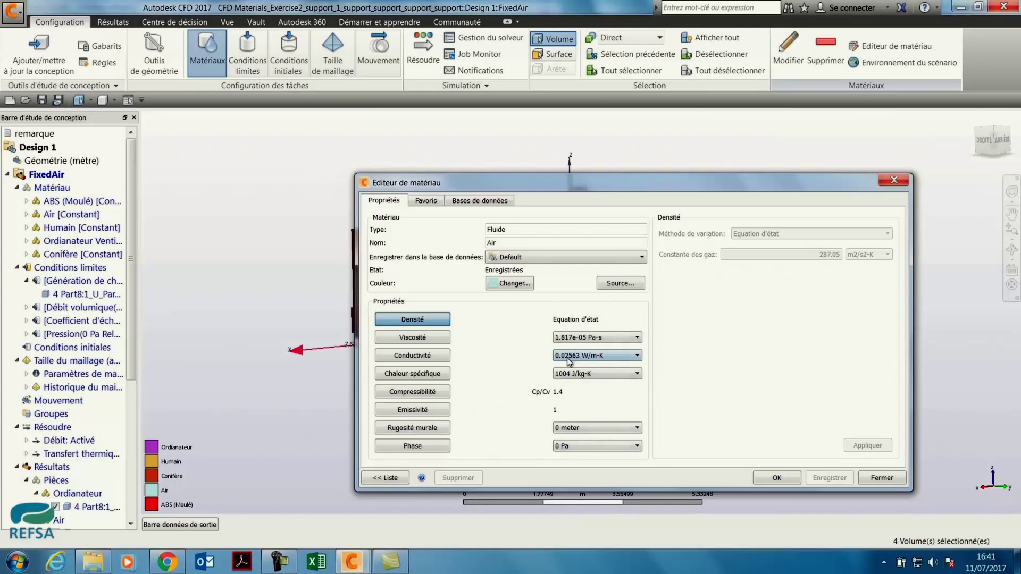
click(882, 478)
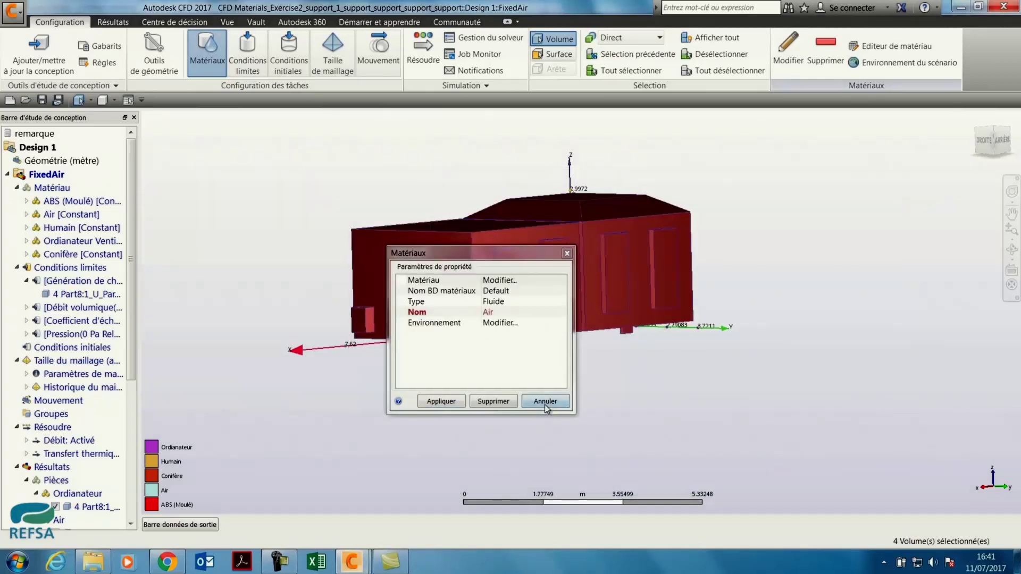
click(433, 402)
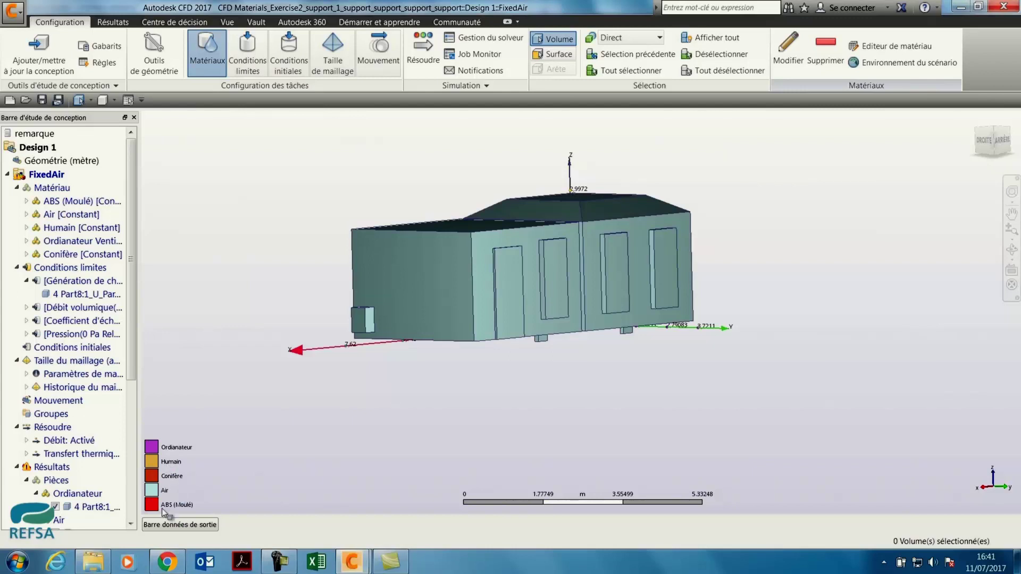
Hide the building's air volume to expose the seated person, desk and computer inside.
click(480, 254)
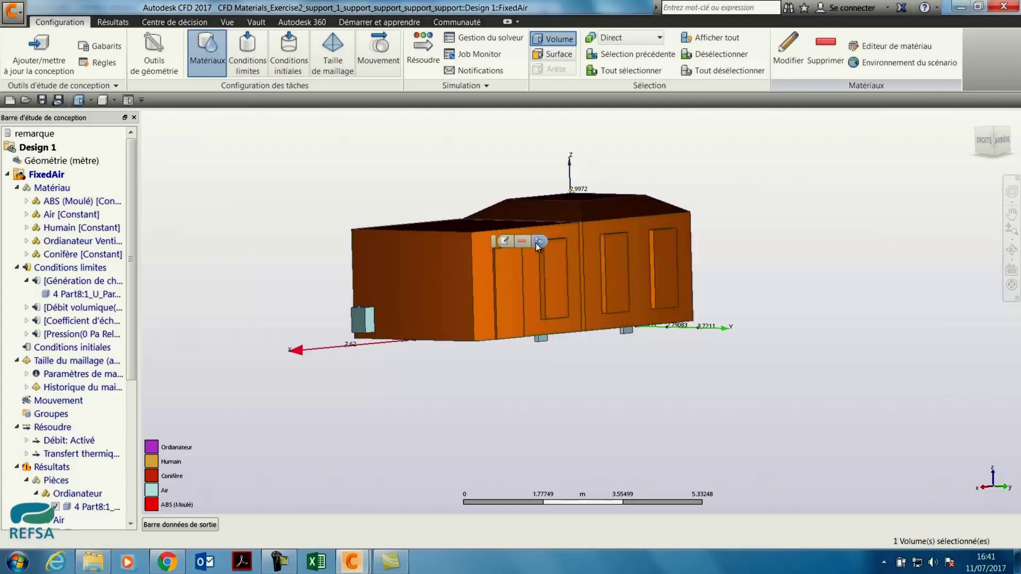
click(540, 244)
click(1011, 250)
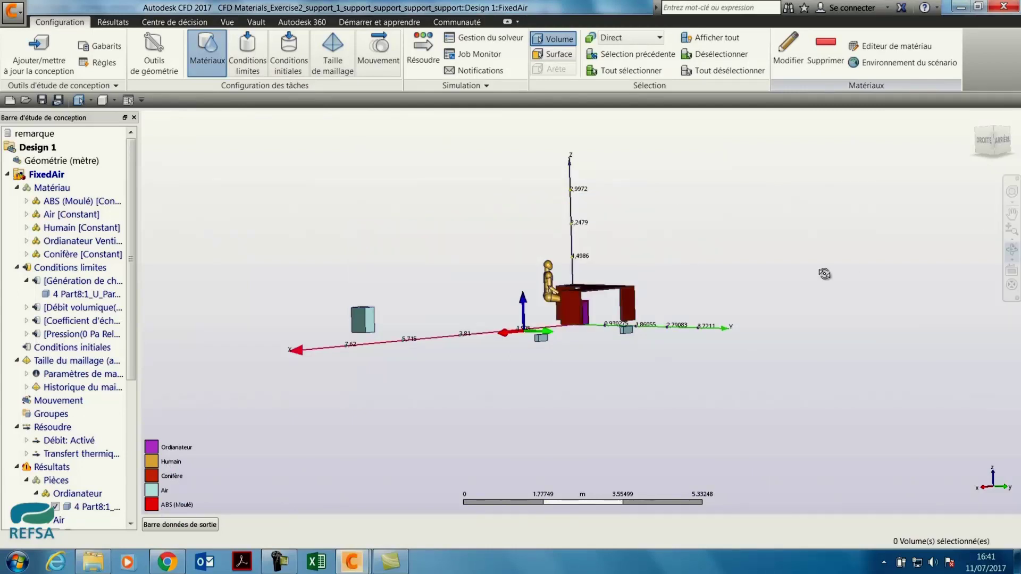
drag(506, 180, 396, 229)
scroll(638, 290, up, 3)
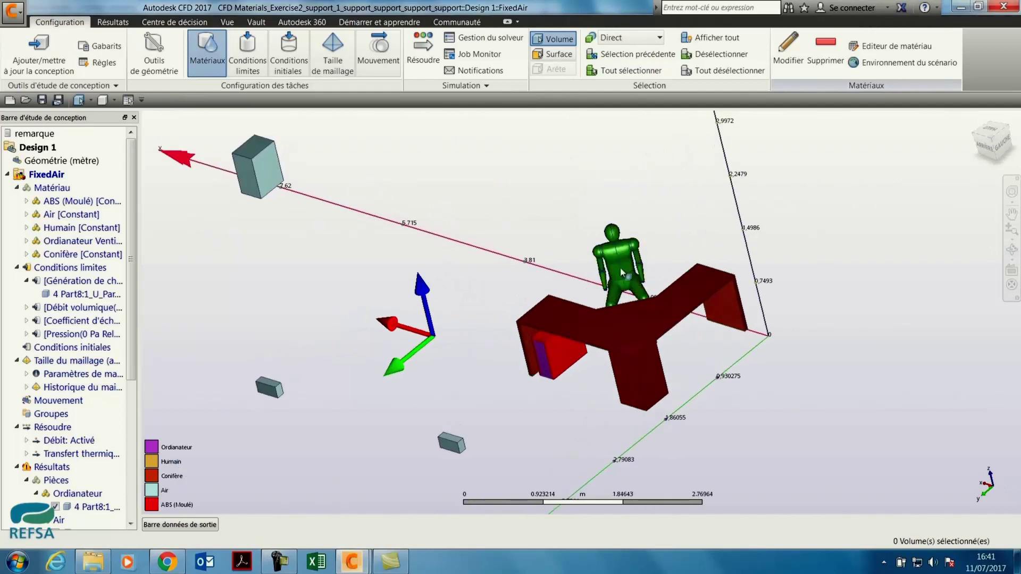
Check the material assigned to the seated human figure and close its settings without changes.
click(617, 278)
click(642, 253)
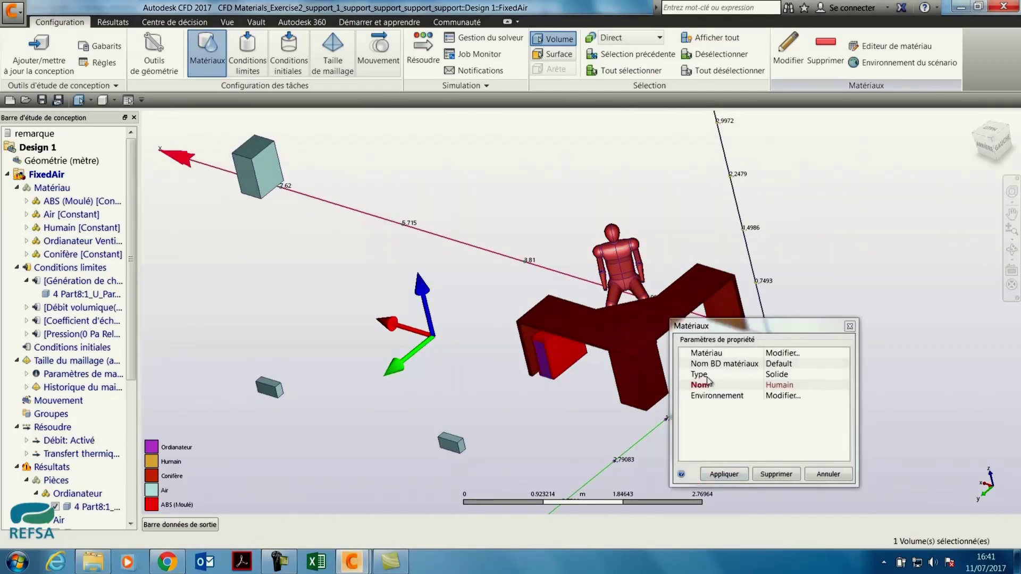
click(819, 479)
shift+middle_drag(571, 405, 615, 369)
click(669, 335)
click(727, 317)
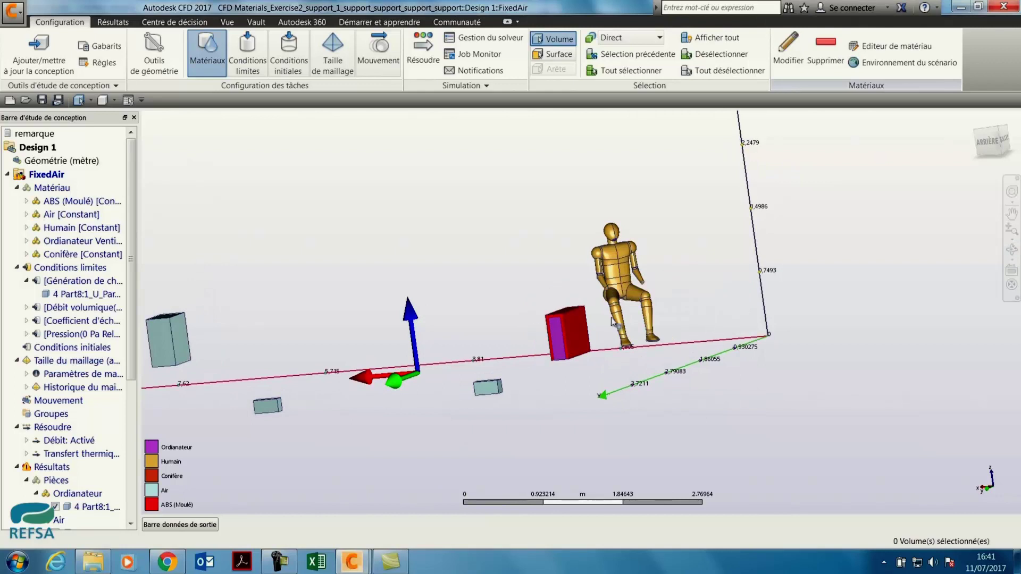
right_click(488, 249)
click(541, 381)
click(605, 255)
click(662, 234)
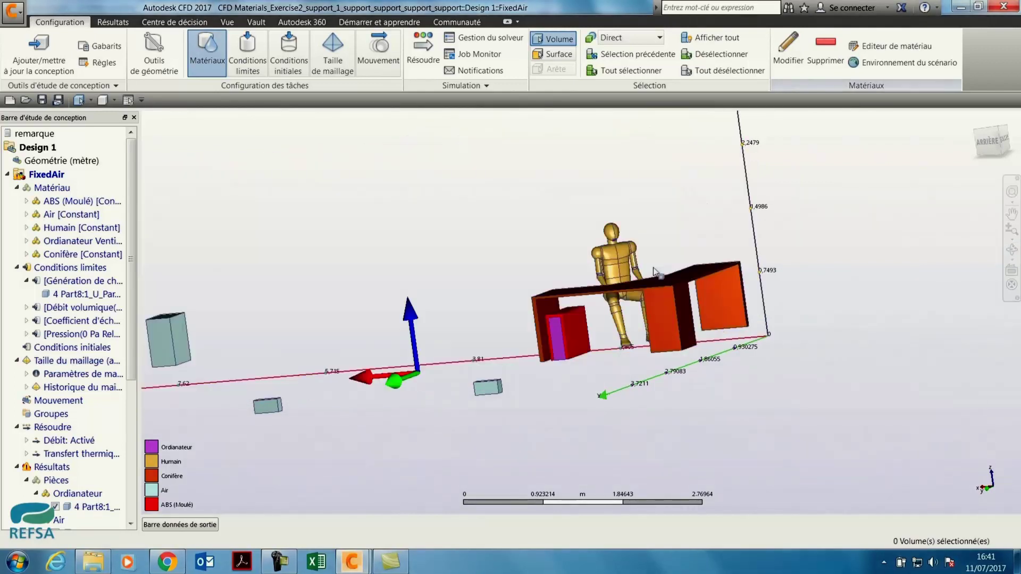
Check the material assigned to the desk and close its settings without changes.
click(673, 327)
click(694, 306)
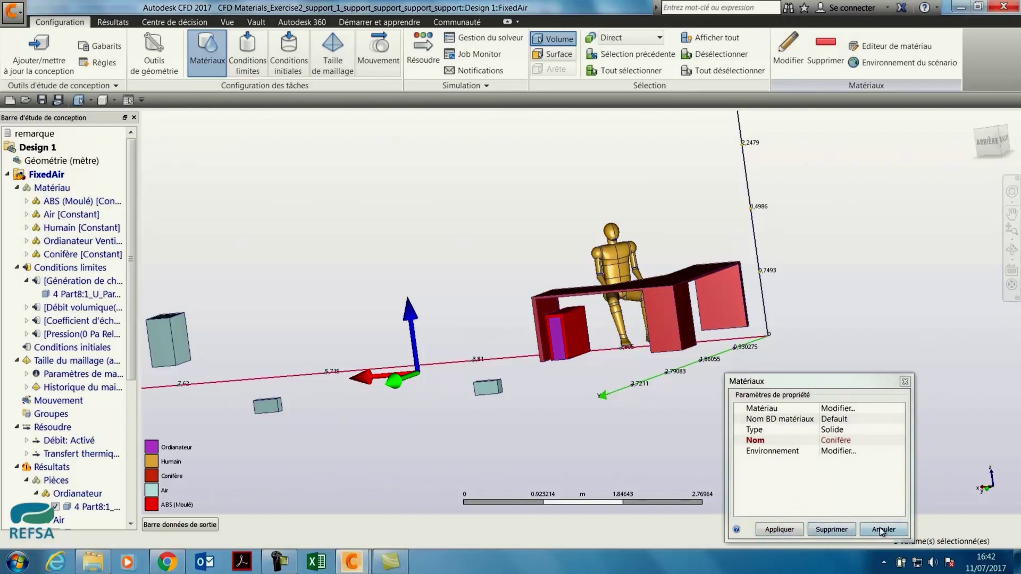
click(596, 433)
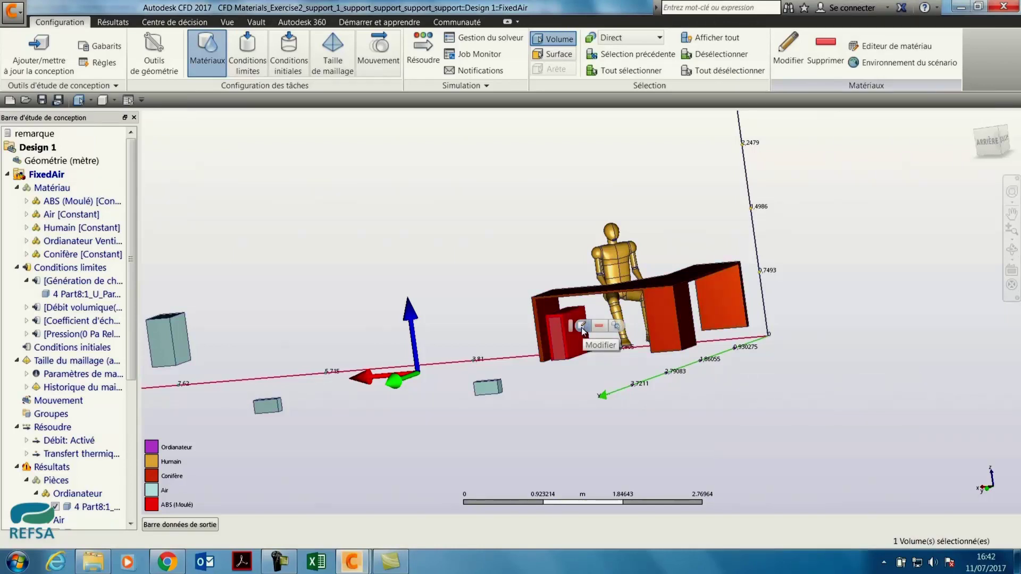
Review the computer's internal fan material, including its flow rate properties and flow direction, leaving the assignment unchanged.
click(584, 333)
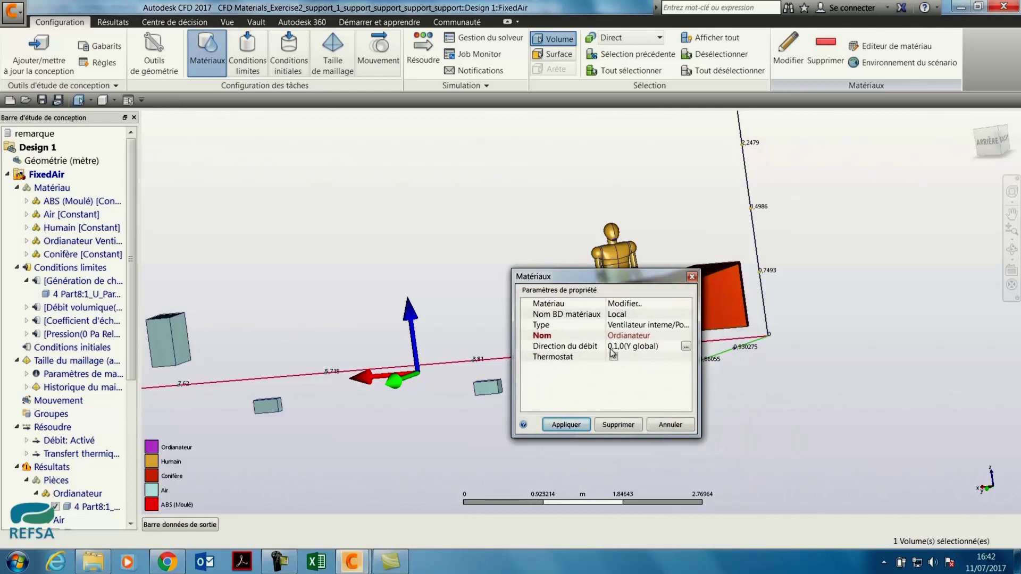
click(623, 304)
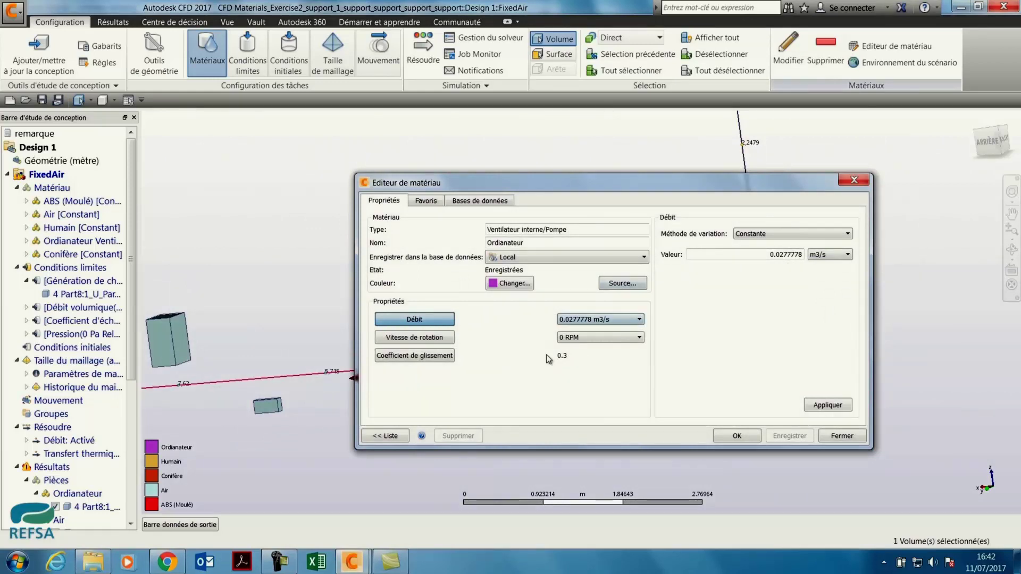
click(736, 436)
click(670, 424)
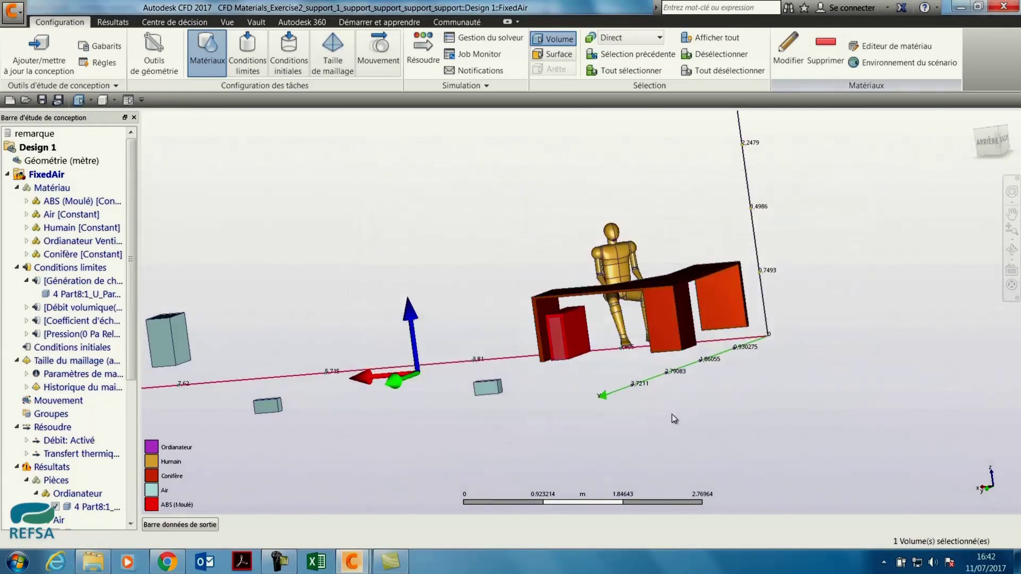
Show all hidden volumes again so the complete building is displayed.
scroll(777, 236, down, 1)
right_click(490, 267)
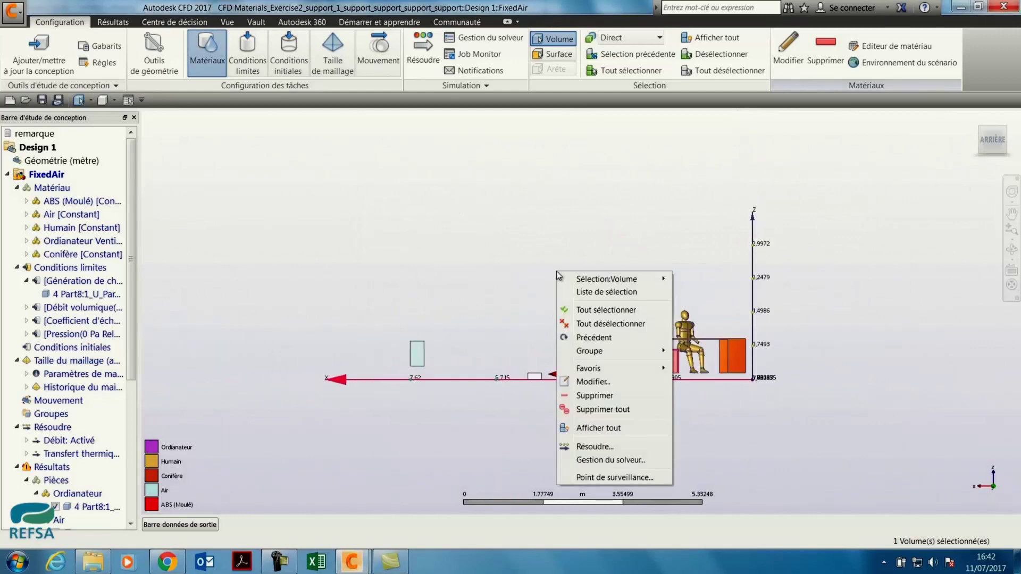
click(576, 430)
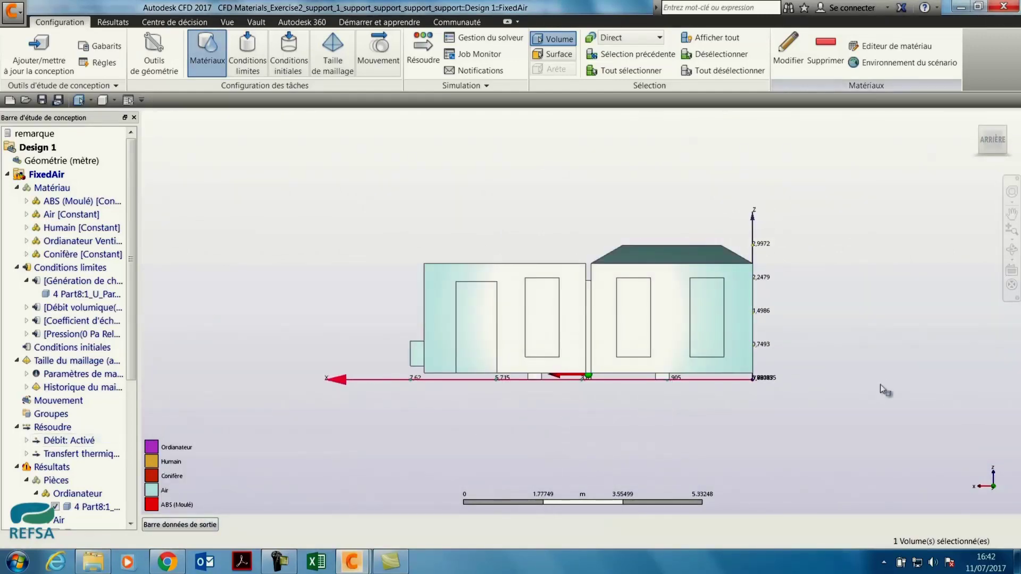
click(1012, 249)
drag(868, 273, 814, 290)
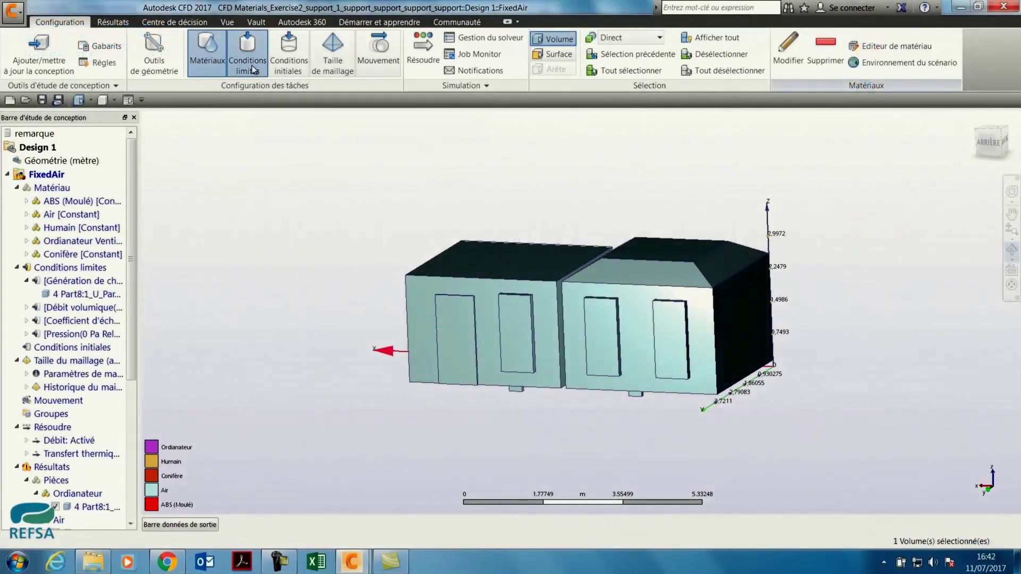
Switch to the boundary conditions setup and hide the building volume using volume selection.
click(251, 65)
click(1012, 251)
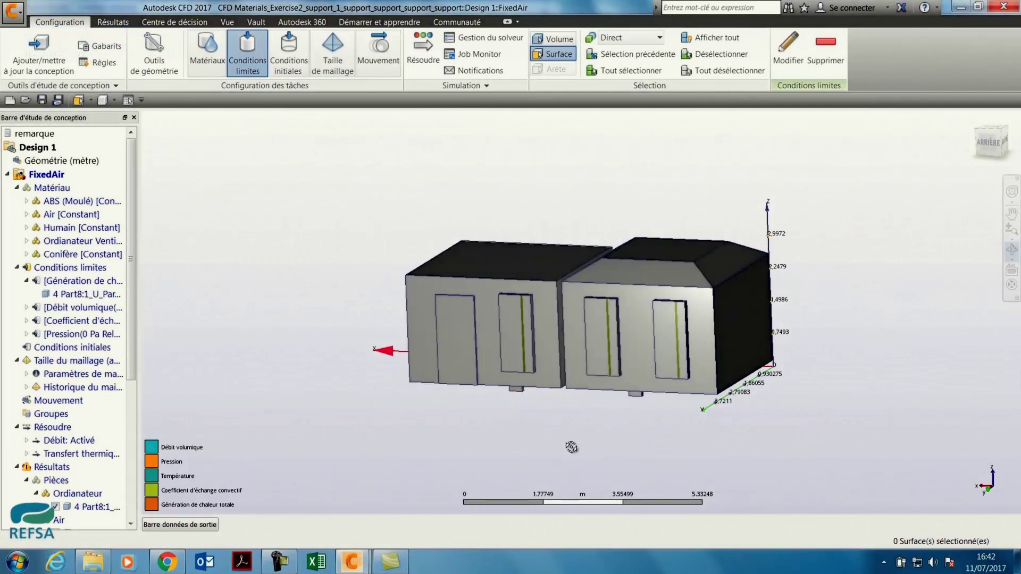
mouse_move(572, 447)
mouse_down()
mouse_move(577, 413)
mouse_move(580, 434)
mouse_up()
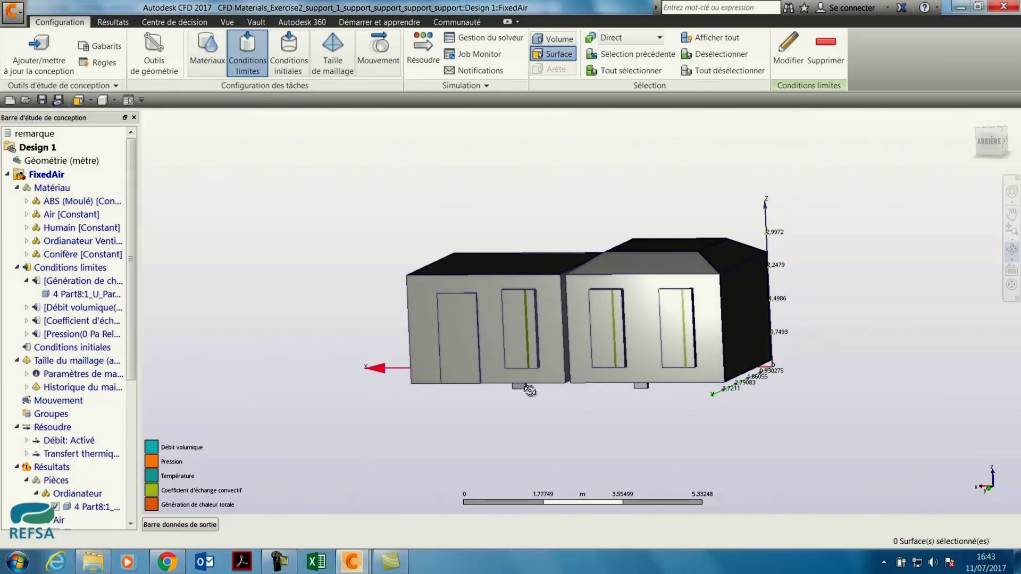
drag(637, 441, 596, 437)
key(Escape)
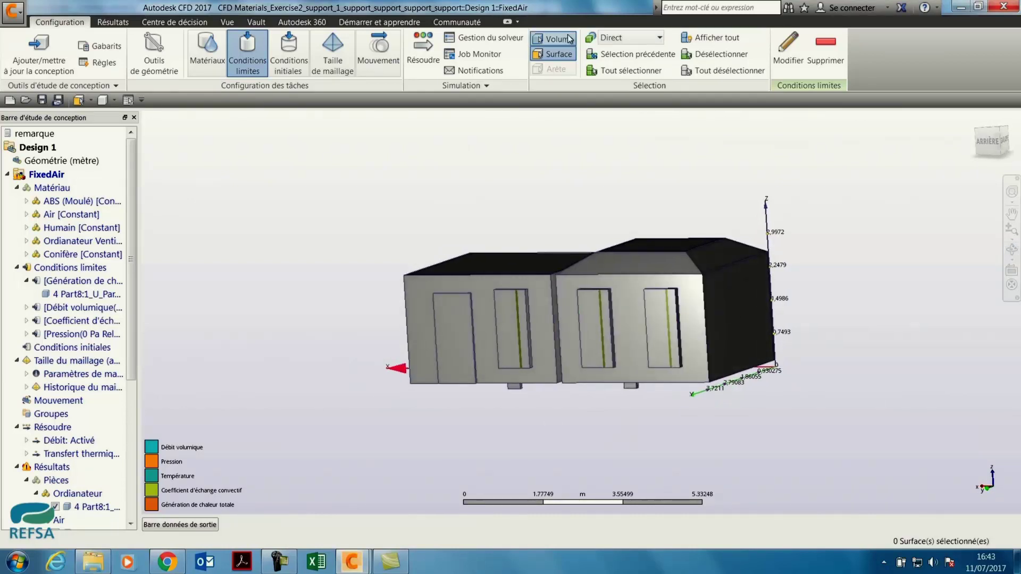
click(554, 40)
click(706, 291)
click(763, 281)
scroll(617, 429, down, 2)
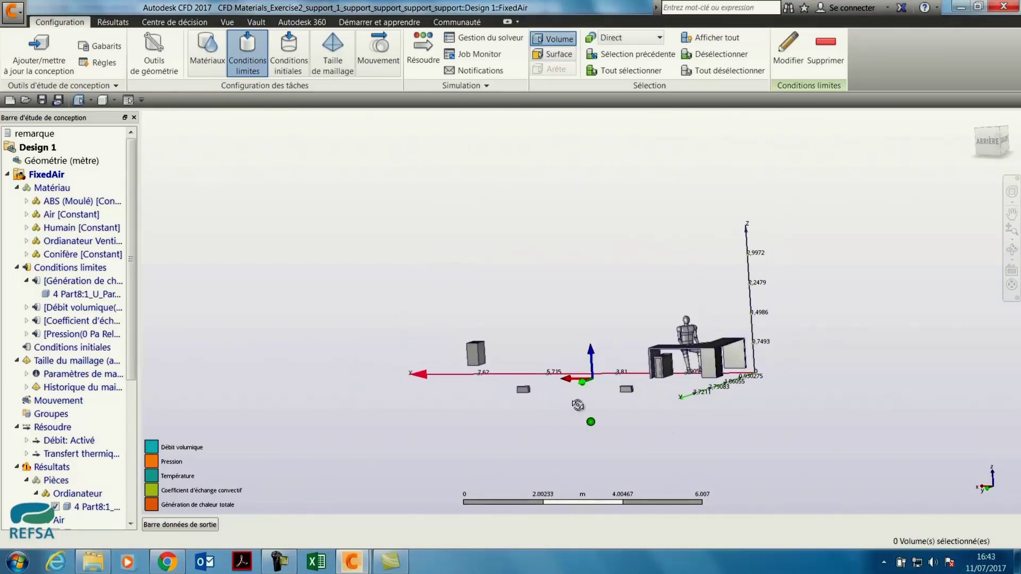
Switch to surface selection and examine the volume flow condition on the underside face of the duct block nearest the desk.
shift+middle_drag(576, 403, 603, 345)
scroll(603, 344, up, 5)
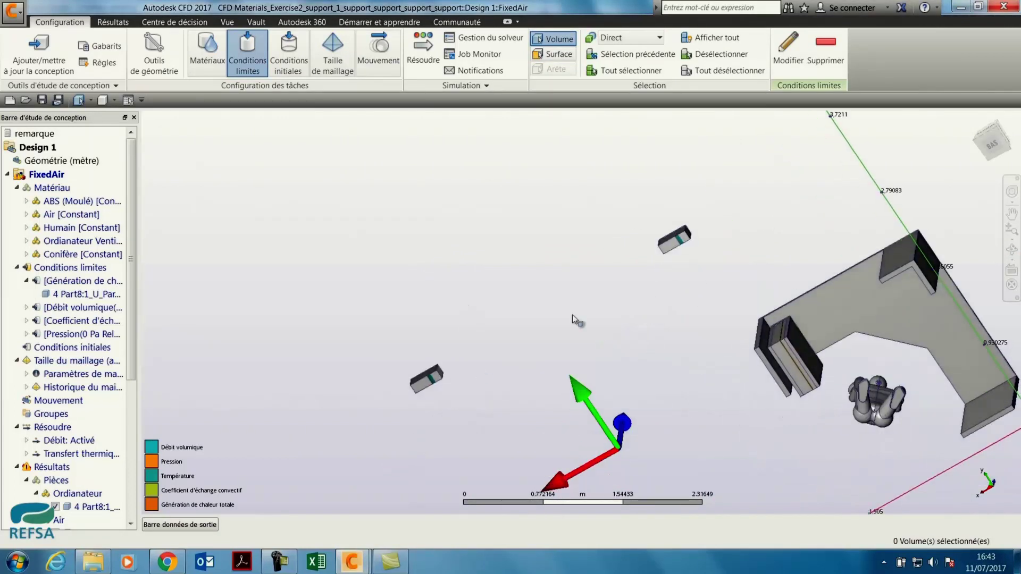
scroll(692, 260, up, 2)
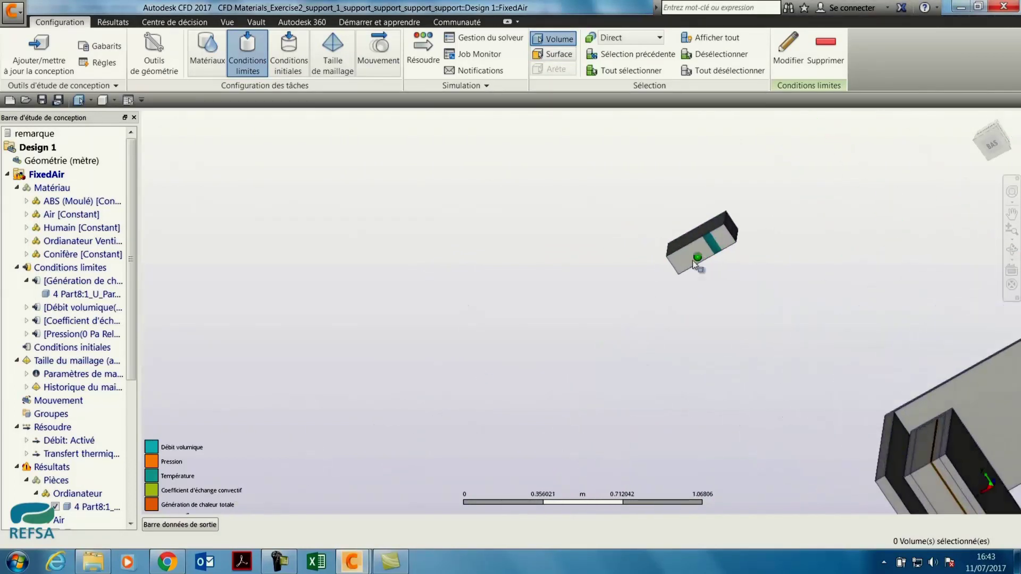
click(701, 253)
click(556, 54)
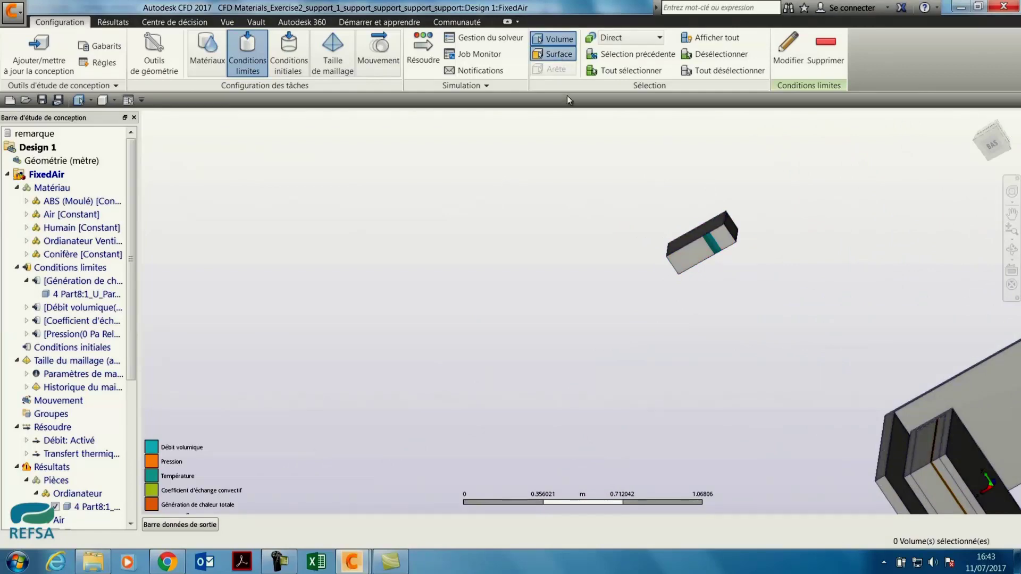
click(687, 254)
click(711, 243)
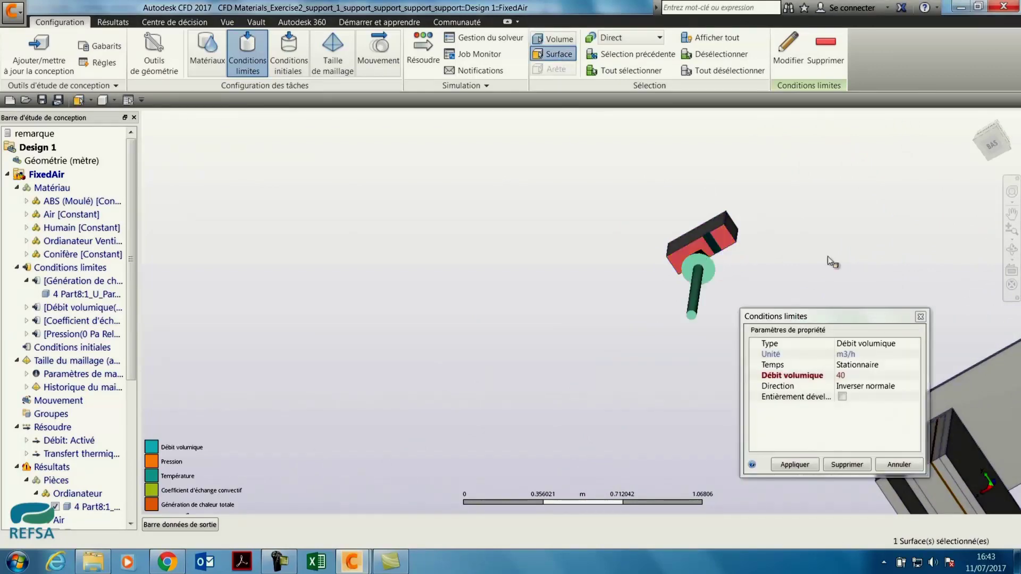
shift+middle_drag(832, 246, 856, 362)
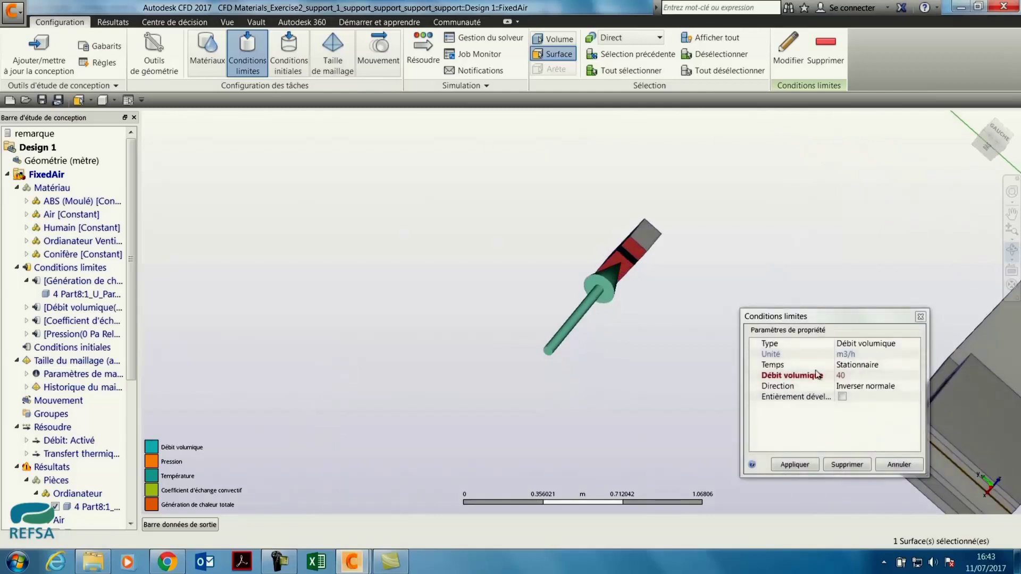
scroll(607, 437, down, 5)
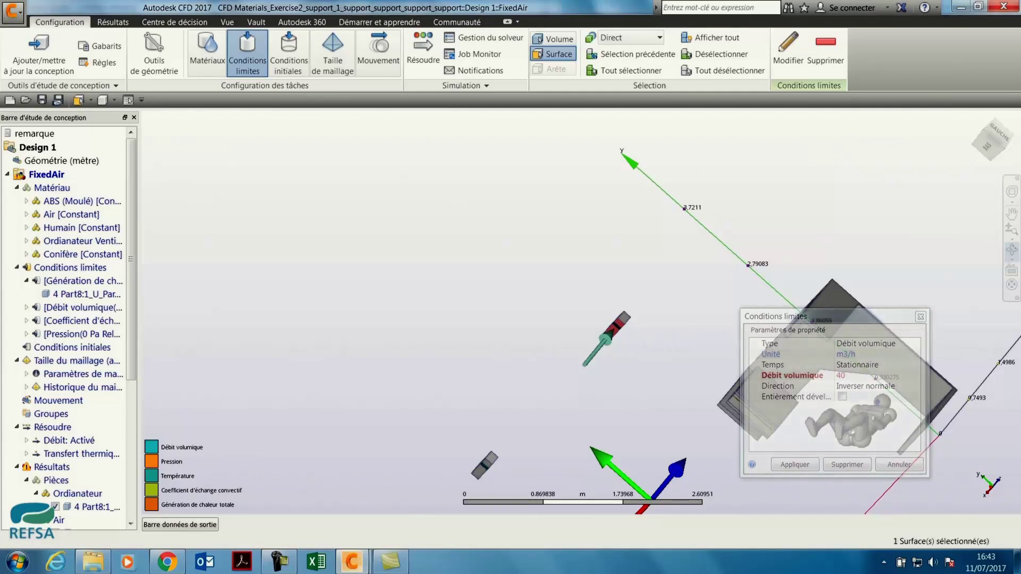
drag(866, 316, 847, 252)
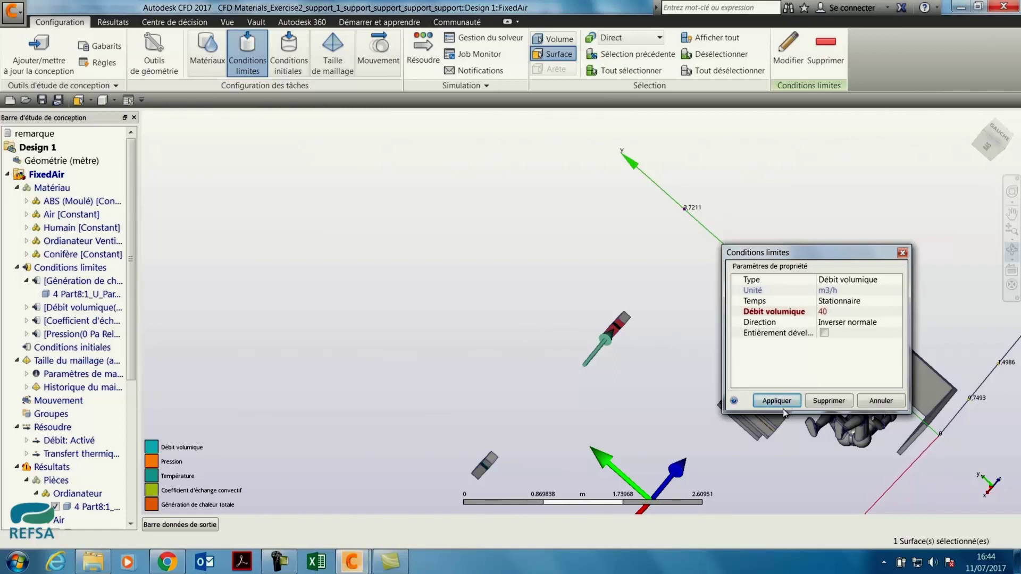
Switch the selected duct face's condition type to temperature and apply it at 18 Celsius, steady-state, constant and static.
click(892, 287)
mouse_move(896, 324)
mouse_down()
mouse_move(902, 342)
mouse_move(900, 333)
mouse_up()
click(799, 360)
click(890, 282)
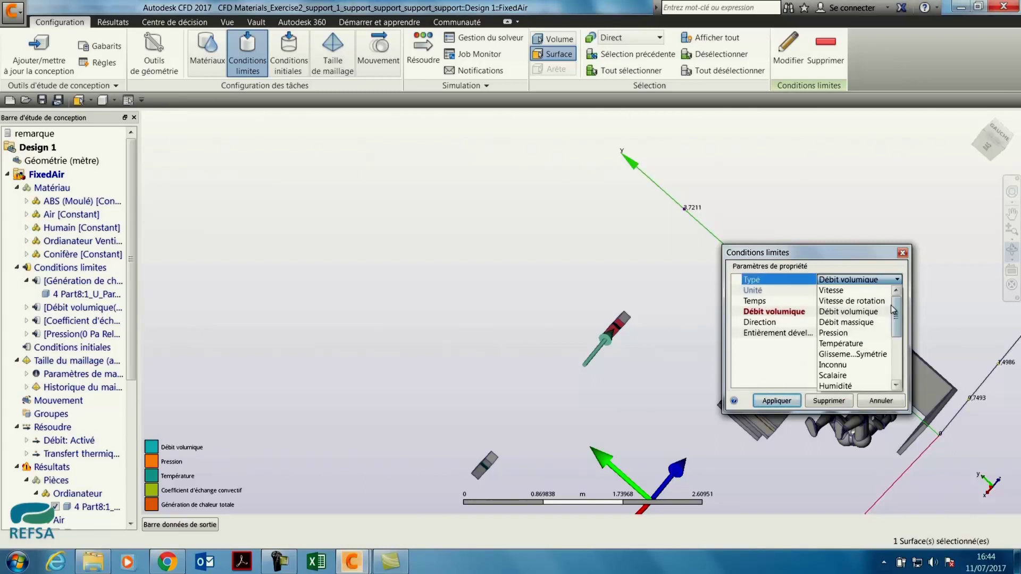
click(839, 346)
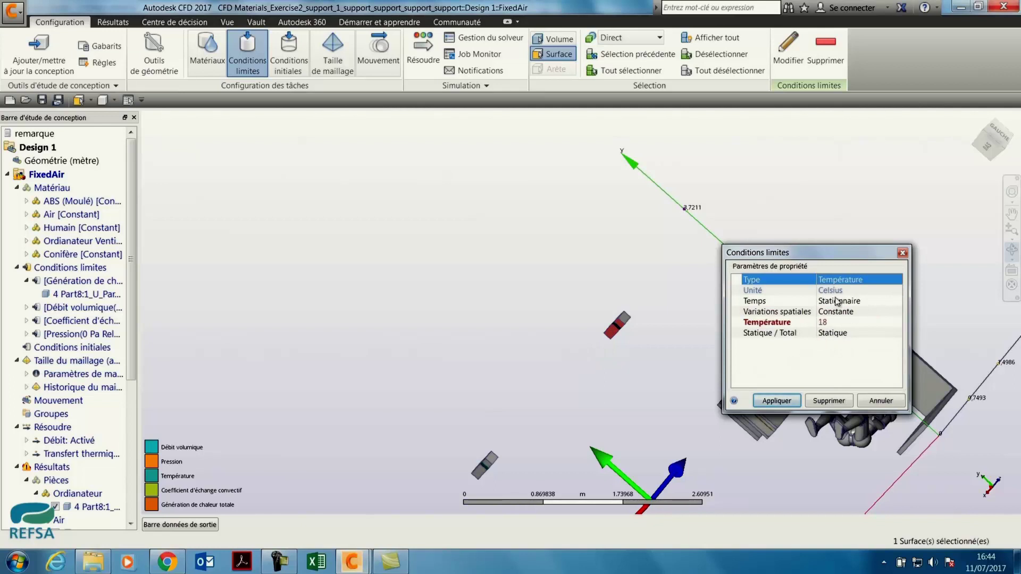
click(776, 401)
Inspect the pressure condition on the striped side face of the isolated box, leaving it without changes.
middle_drag(573, 317, 585, 288)
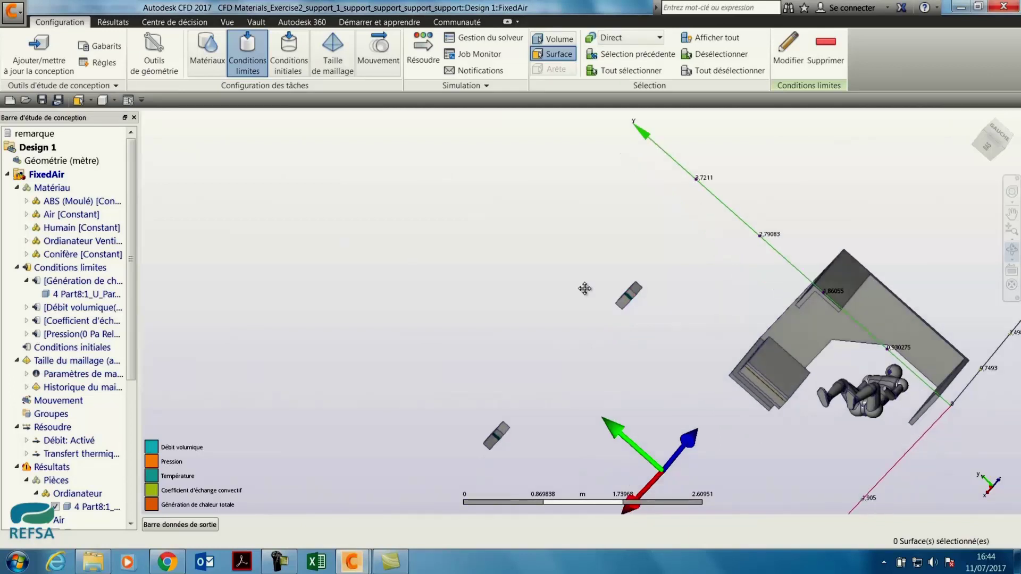
click(998, 130)
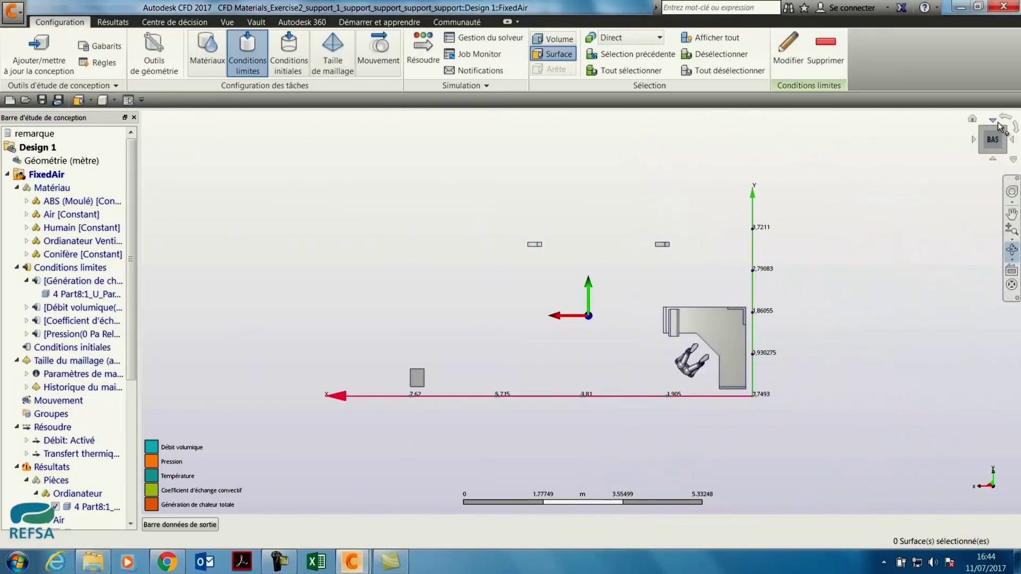
click(993, 121)
click(974, 139)
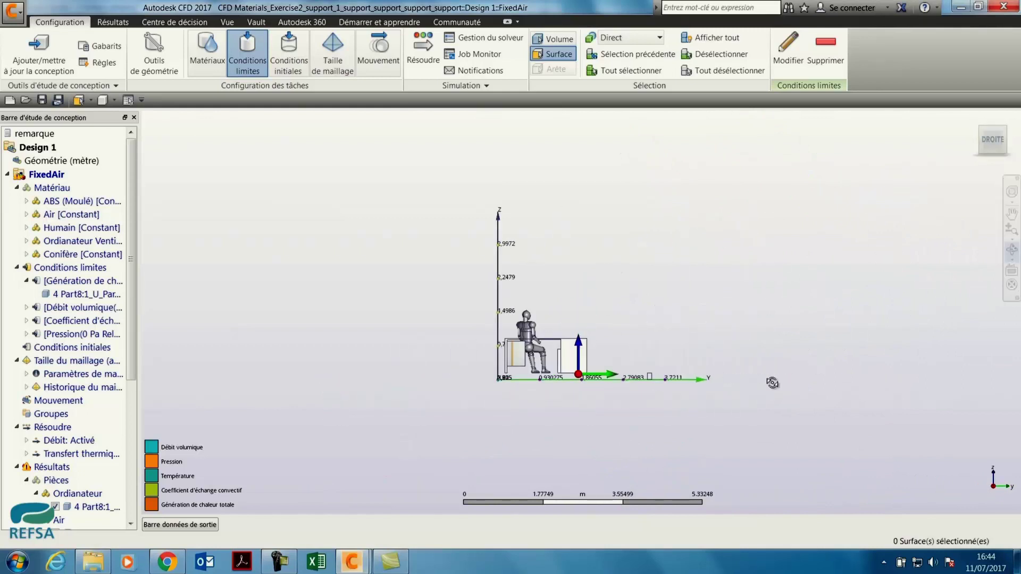
shift+middle_drag(772, 383, 439, 301)
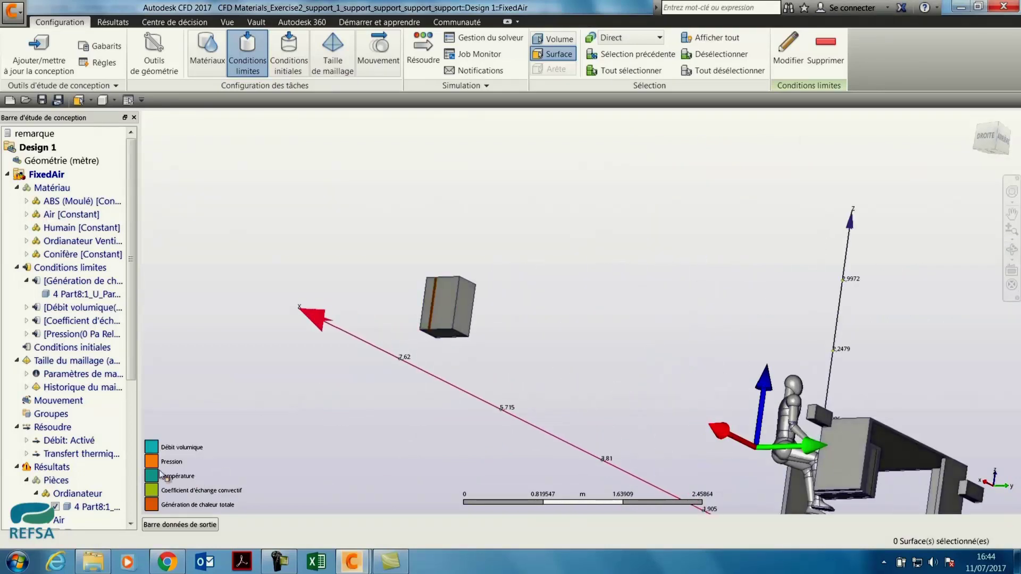
click(460, 306)
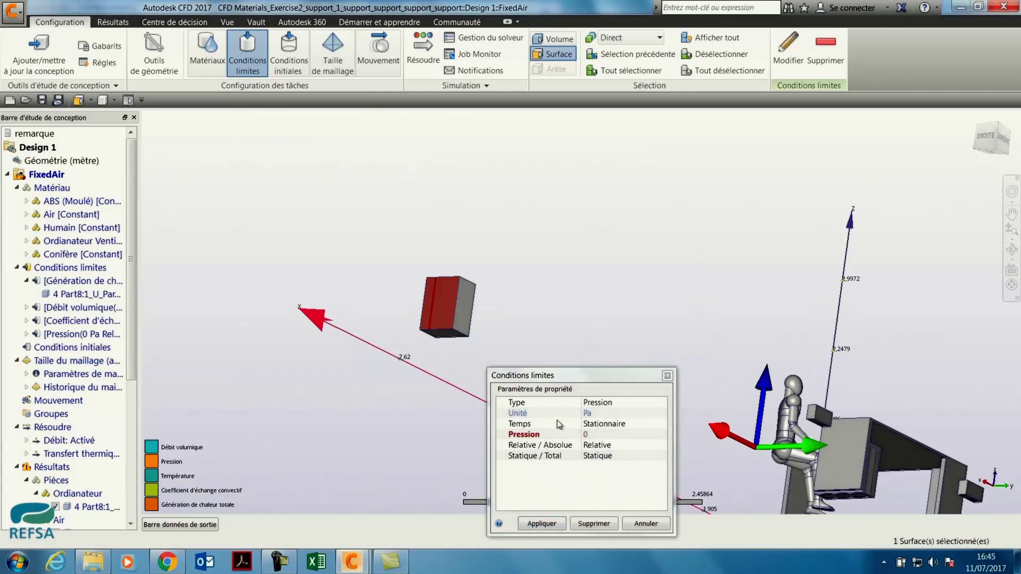
click(643, 525)
click(444, 319)
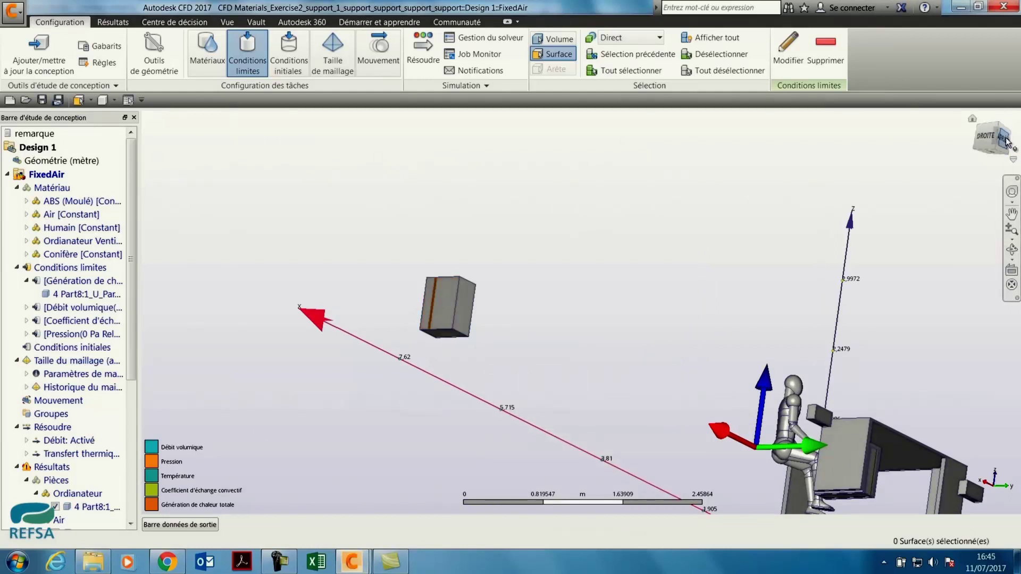
Review the pressure condition and available condition types on the back face of the computer under the desk, cancelling without changes.
click(1008, 139)
scroll(814, 346, up, 5)
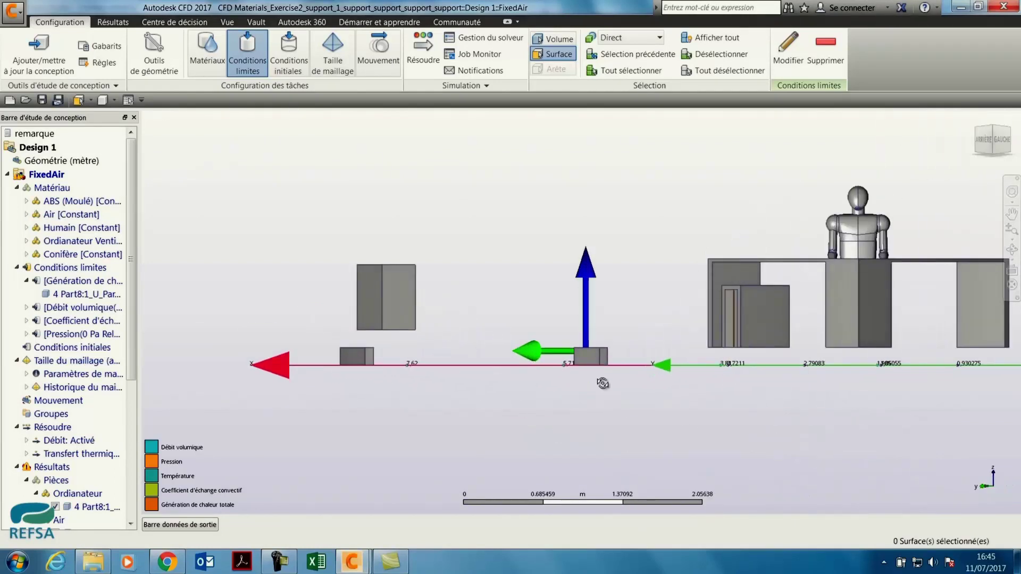
scroll(789, 341, up, 2)
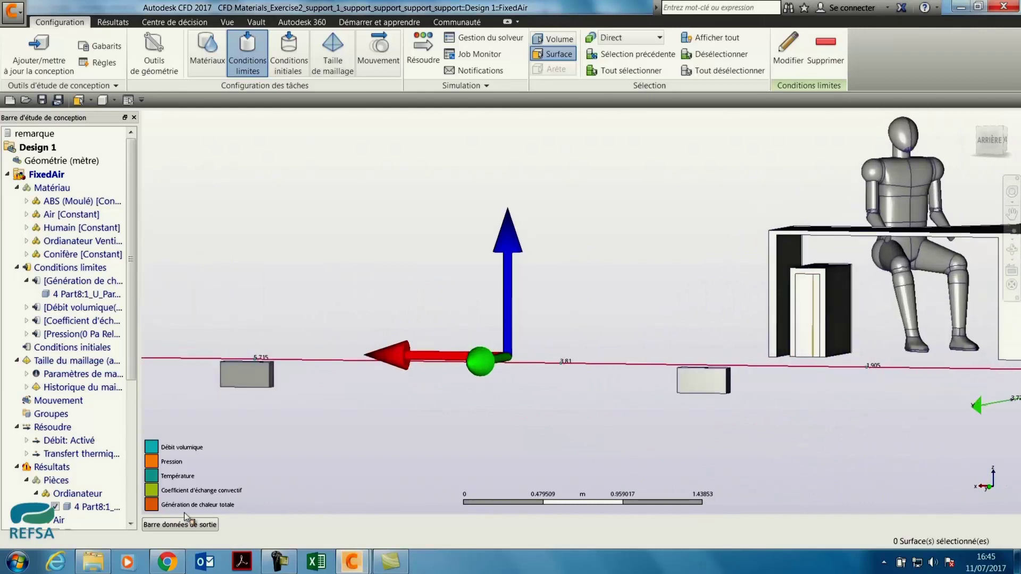
click(807, 321)
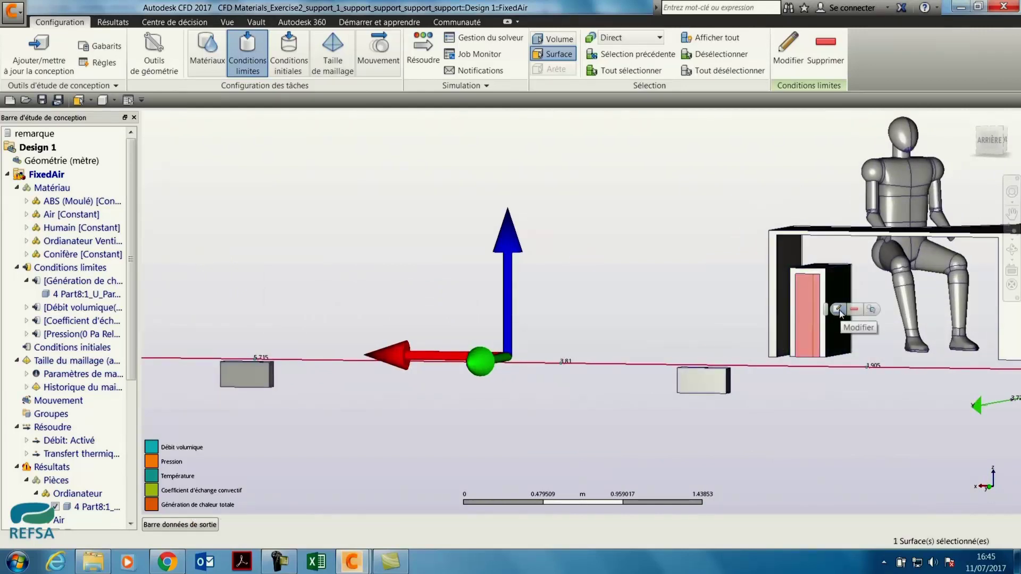
click(838, 310)
drag(895, 383, 730, 265)
click(748, 292)
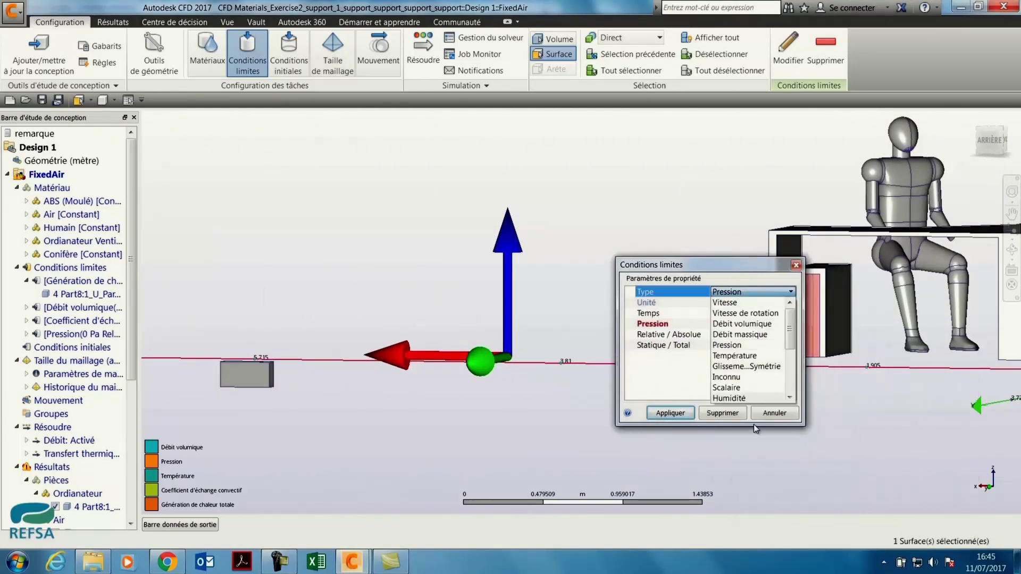
click(779, 417)
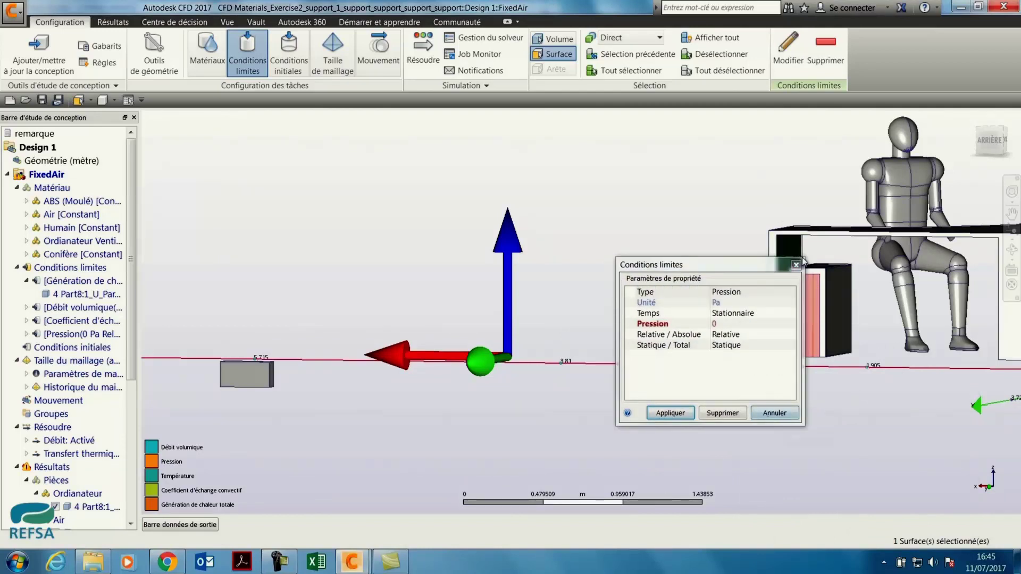
click(768, 416)
Switch to volume selection and apply a steady-state total heat generation of 100 W to the computer's inner volume.
key(v)
click(807, 324)
click(838, 310)
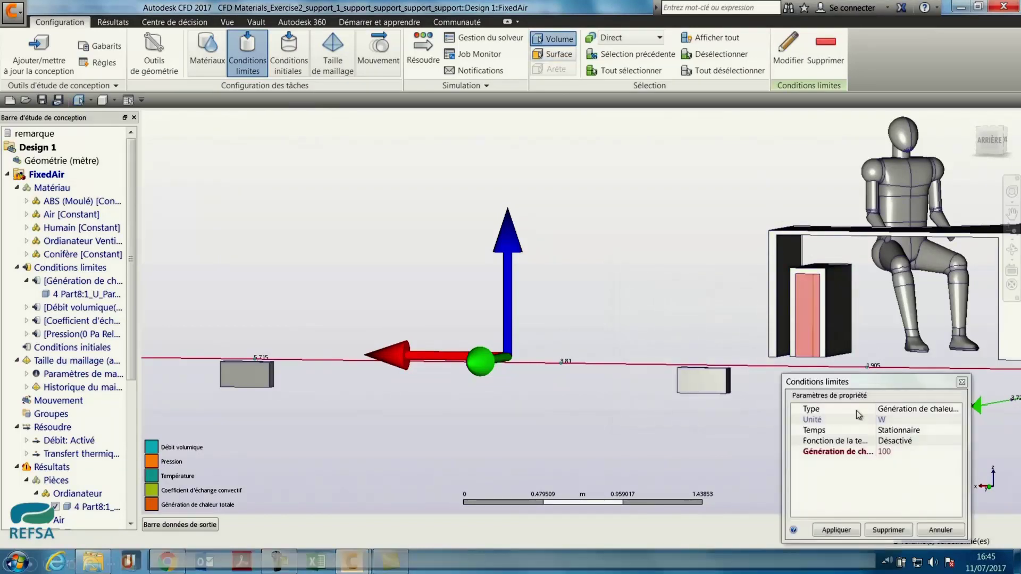
drag(894, 378, 800, 319)
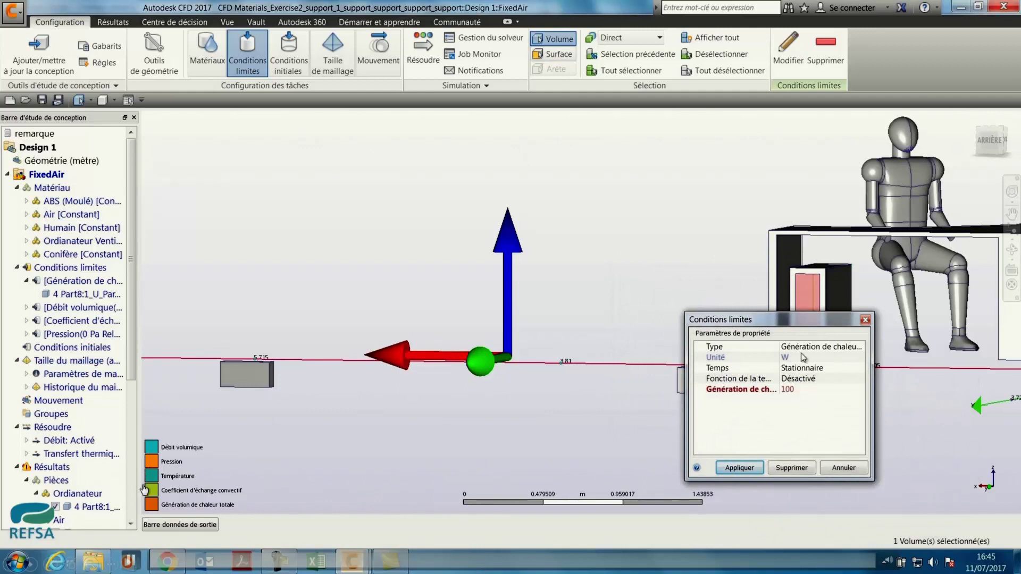
click(740, 468)
Show all hidden volumes again so the building is displayed, and switch to surface selection.
scroll(651, 159, down, 3)
right_click(442, 211)
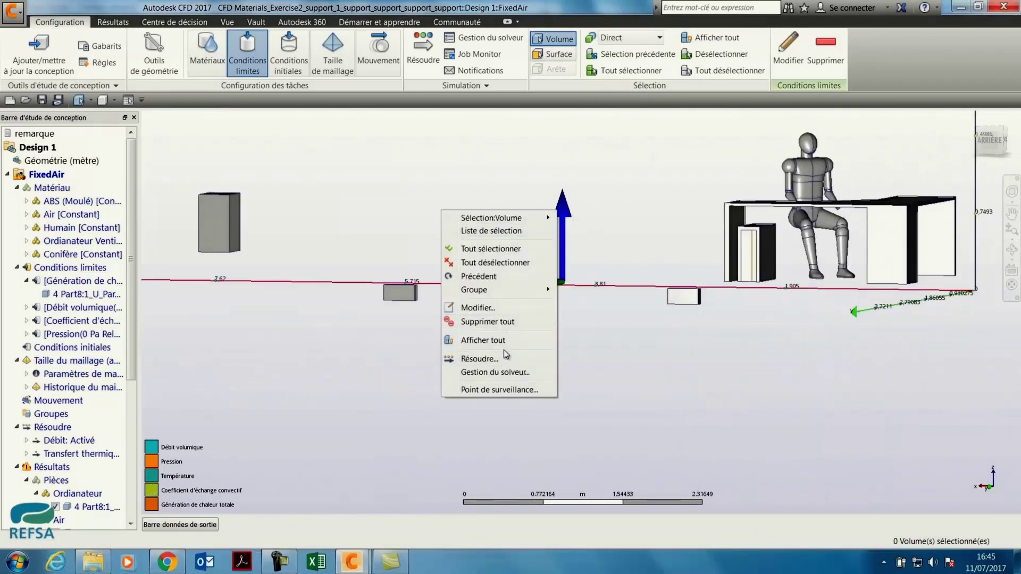
click(503, 341)
scroll(588, 376, down, 3)
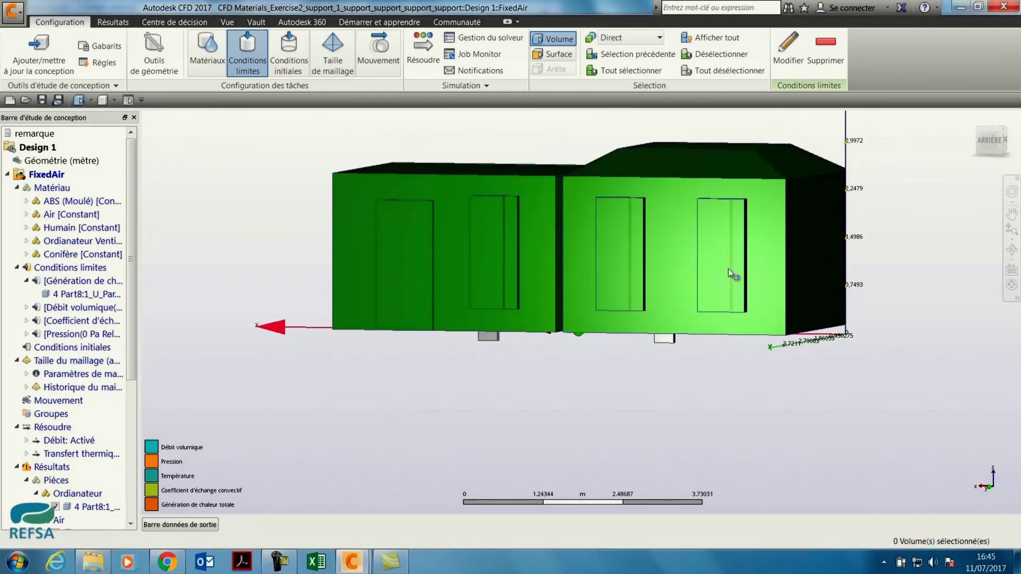
click(553, 54)
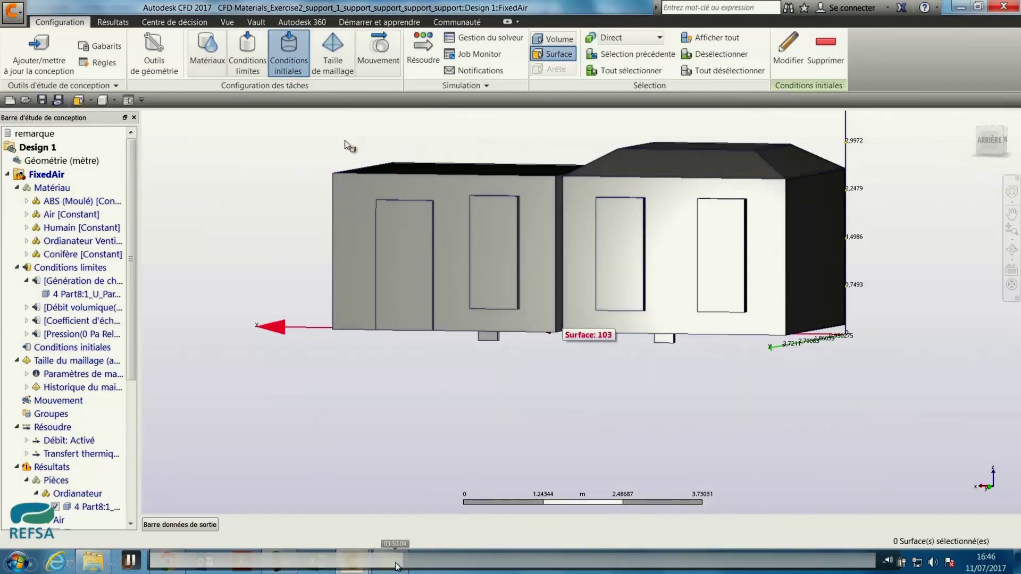
drag(405, 563, 407, 563)
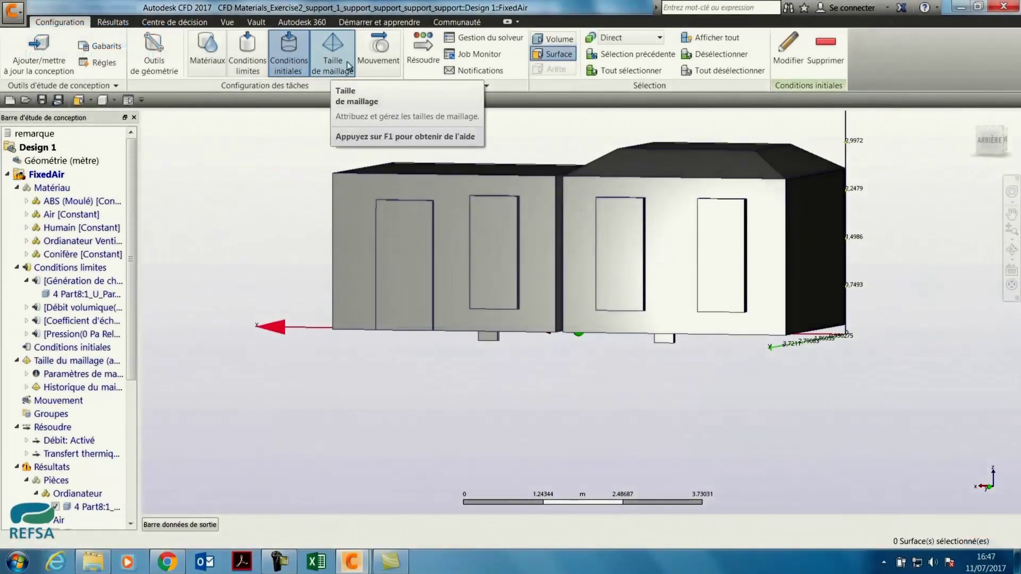
Switch to the mesh sizing setup and examine the mesh point distribution on the building's edges and underside duct blocks.
click(334, 63)
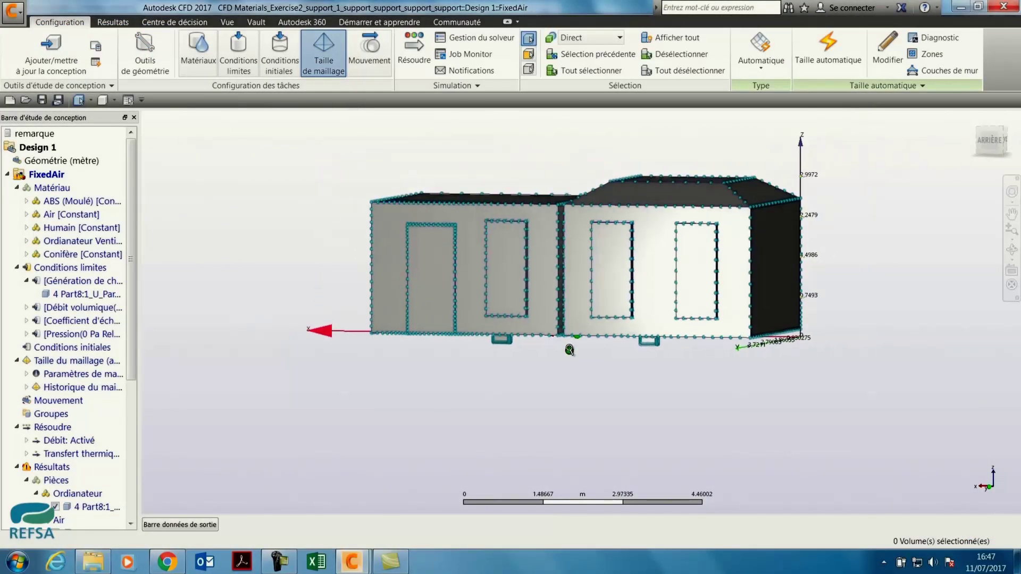
scroll(641, 385, up, 3)
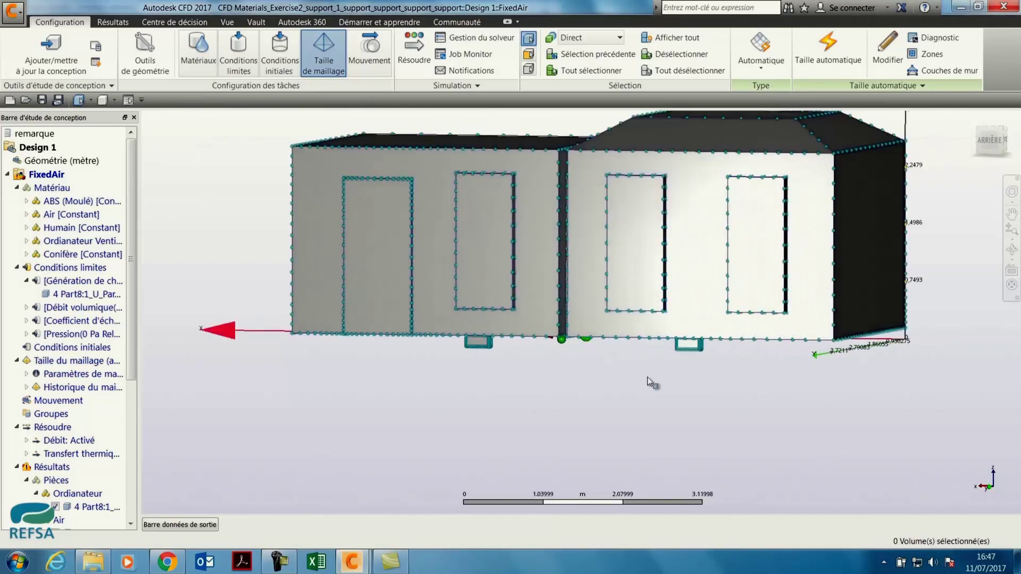
middle_drag(641, 386, 621, 346)
click(1012, 251)
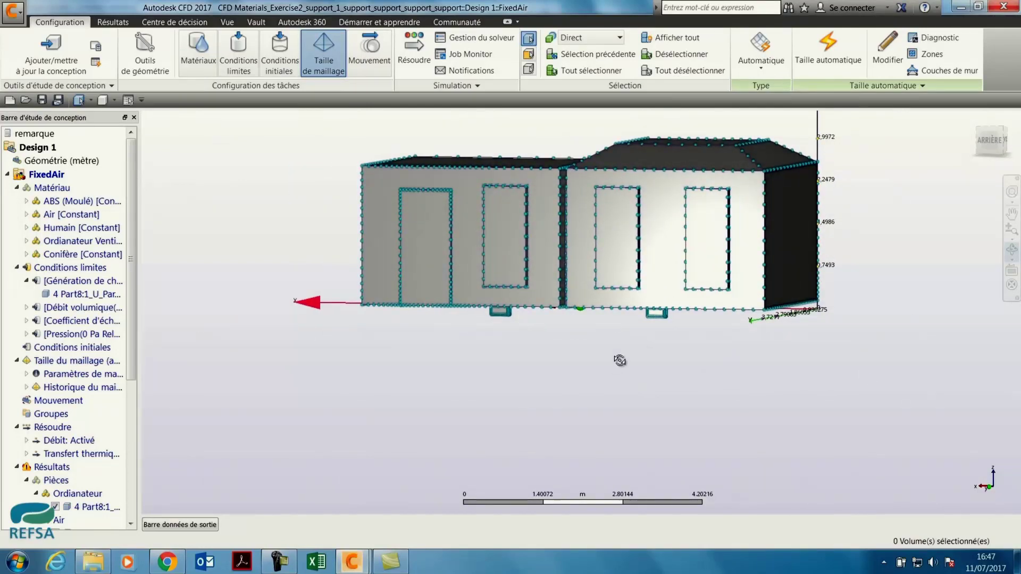
drag(620, 360, 607, 321)
scroll(777, 281, up, 5)
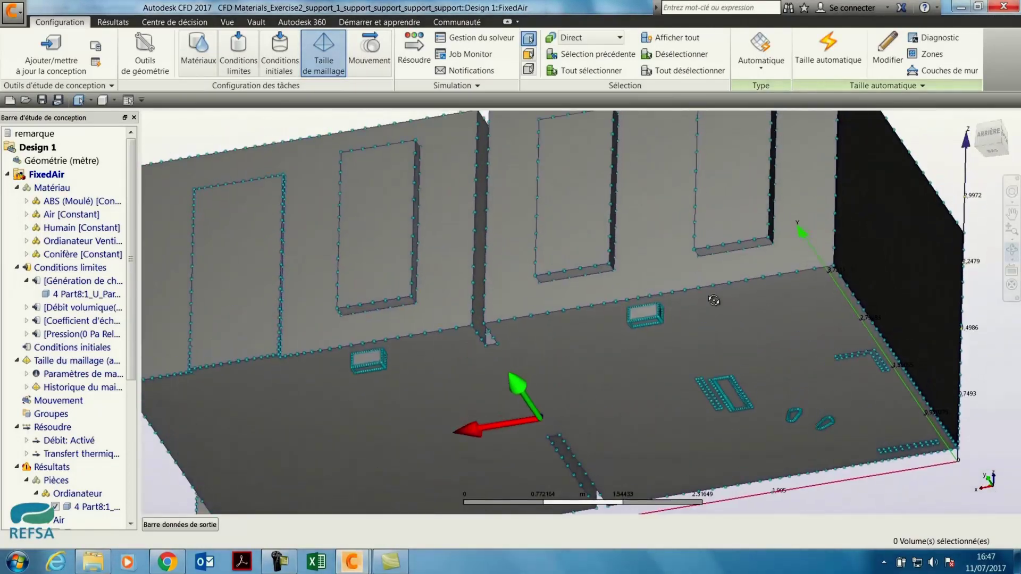
scroll(778, 282, up, 1)
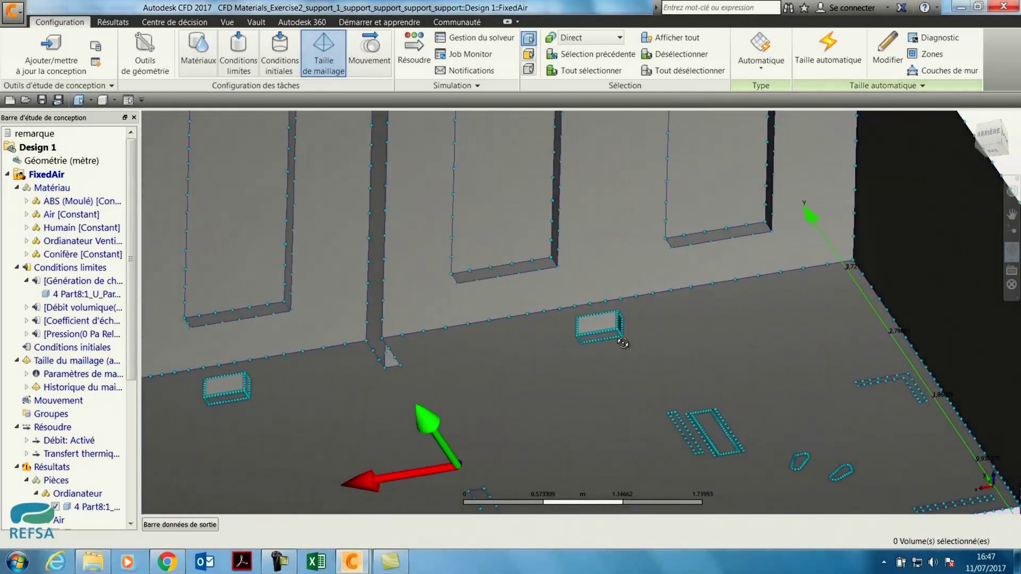
scroll(622, 343, up, 2)
scroll(657, 289, up, 2)
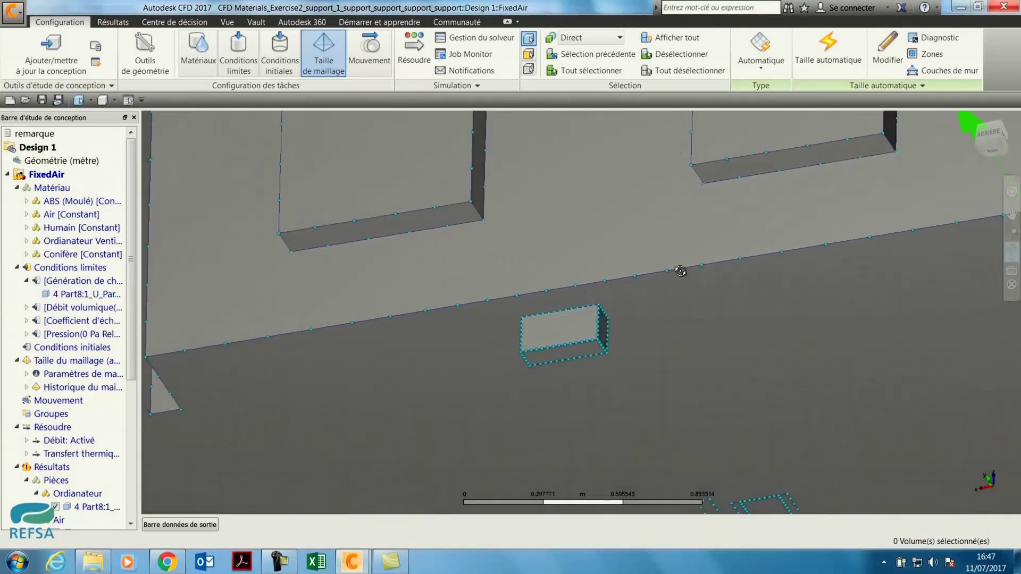
scroll(563, 340, down, 4)
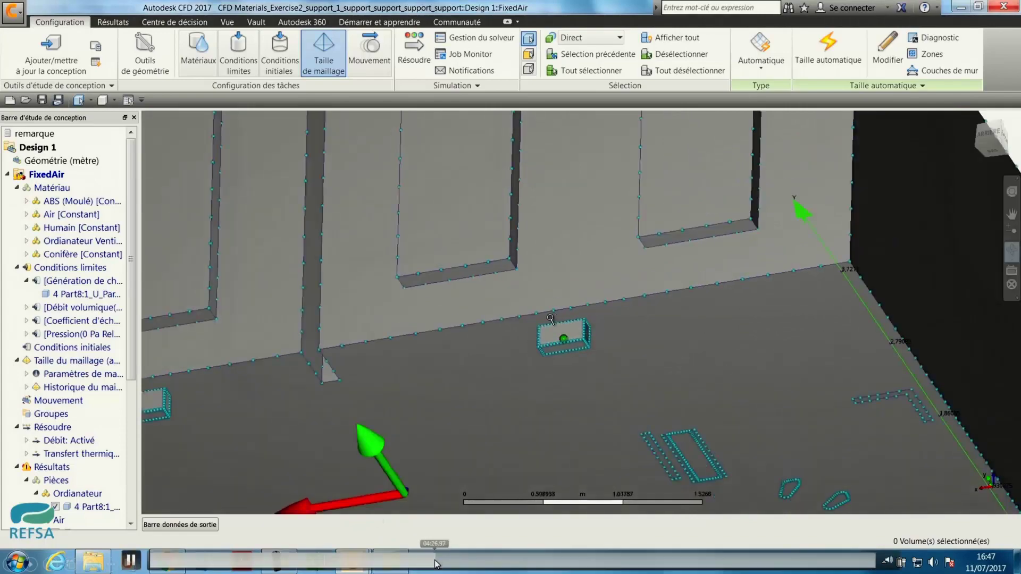
click(436, 565)
drag(437, 565, 453, 565)
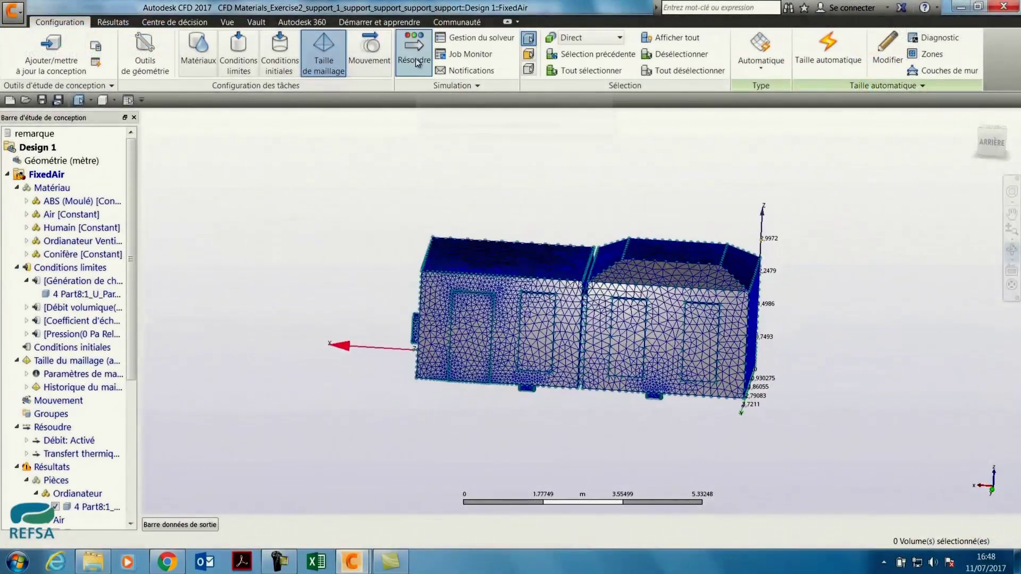
Open the solve settings and review the solution mode, iterations to run and solver computer options, leaving them as they are.
click(414, 49)
drag(846, 371, 582, 157)
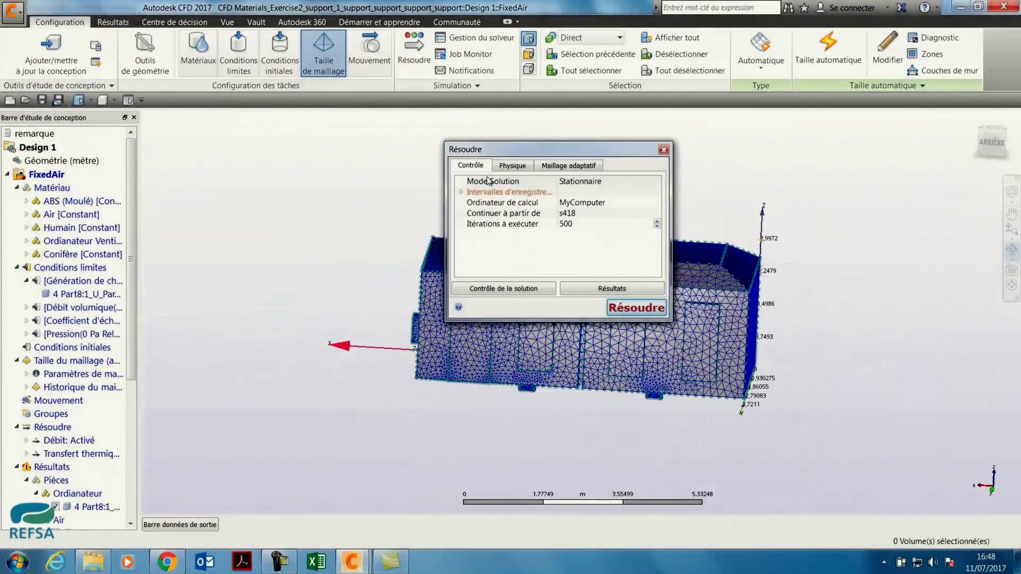
click(617, 181)
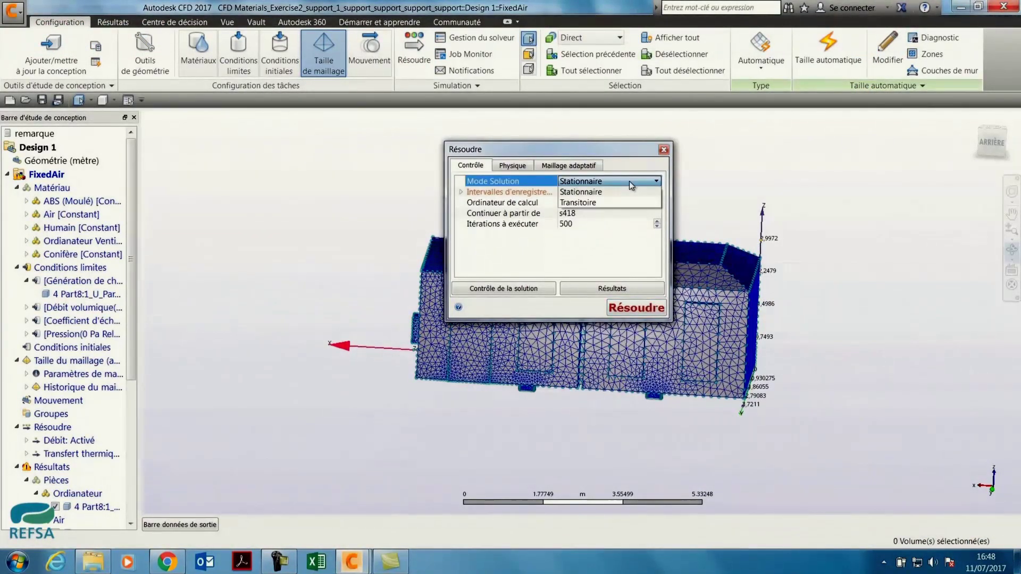
click(586, 260)
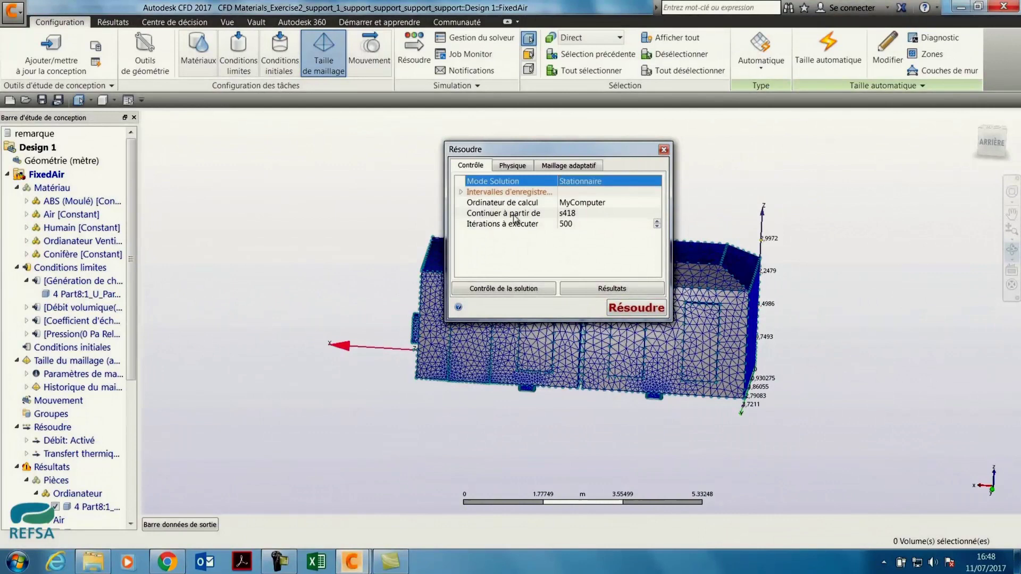
click(582, 228)
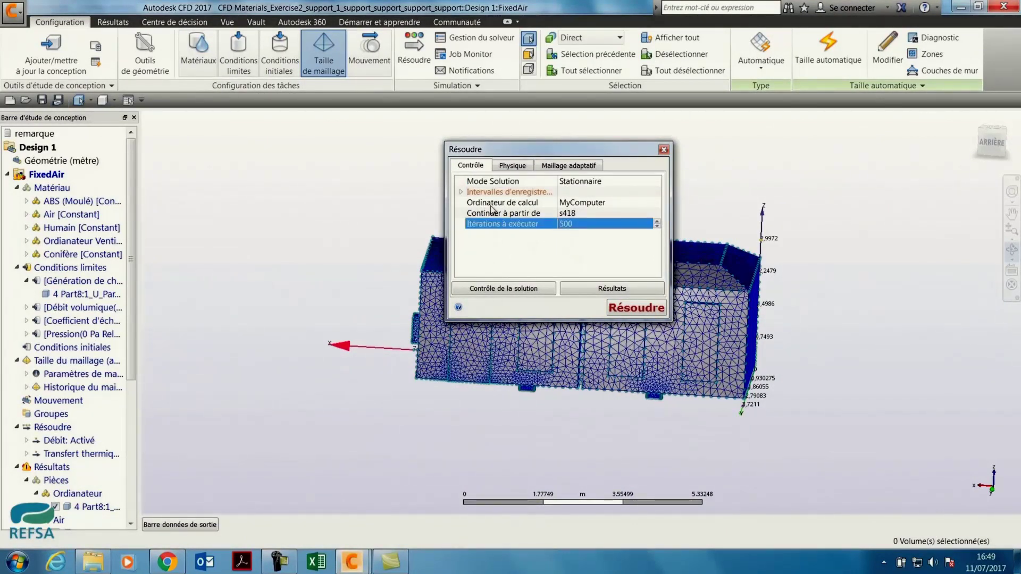
click(619, 205)
click(618, 204)
click(618, 204)
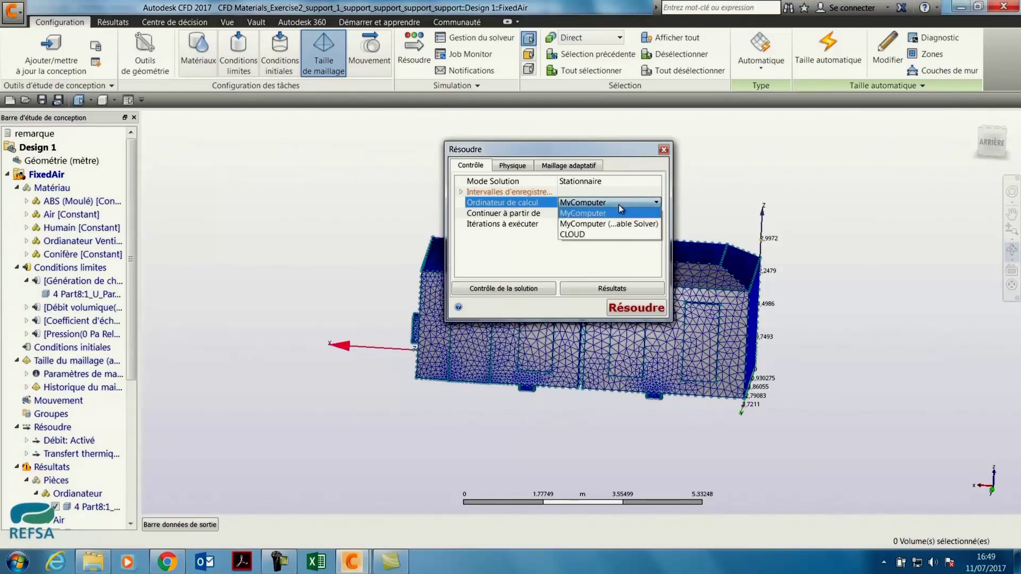
click(562, 250)
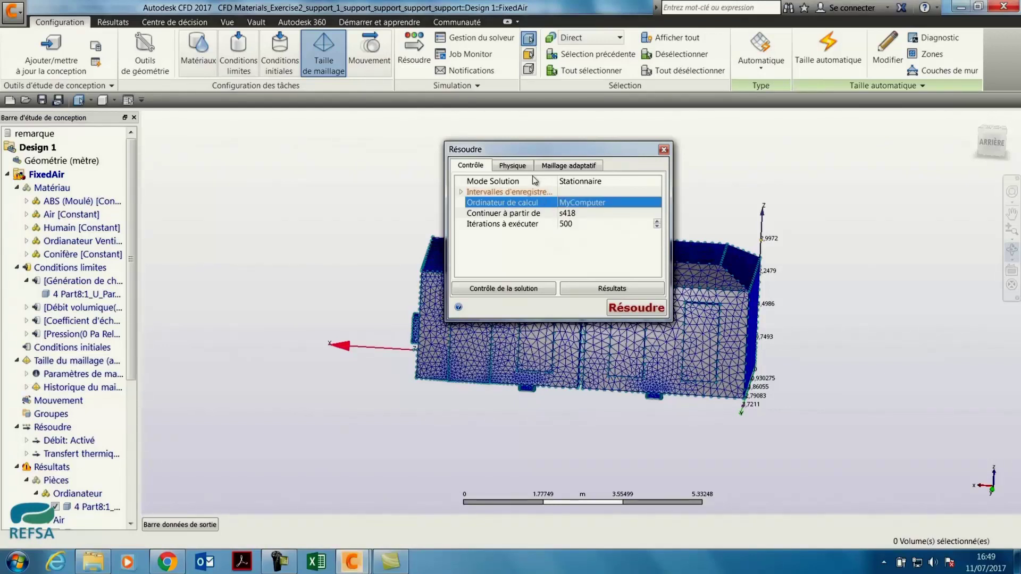
Review the physics settings of the solve, including flow, heat transfer and the gravity components.
click(513, 166)
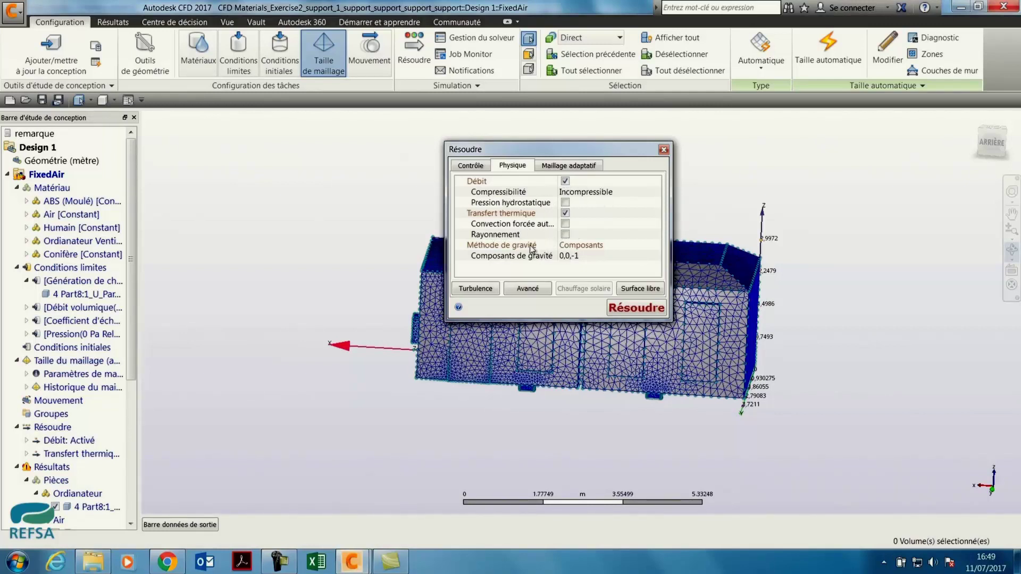
click(578, 259)
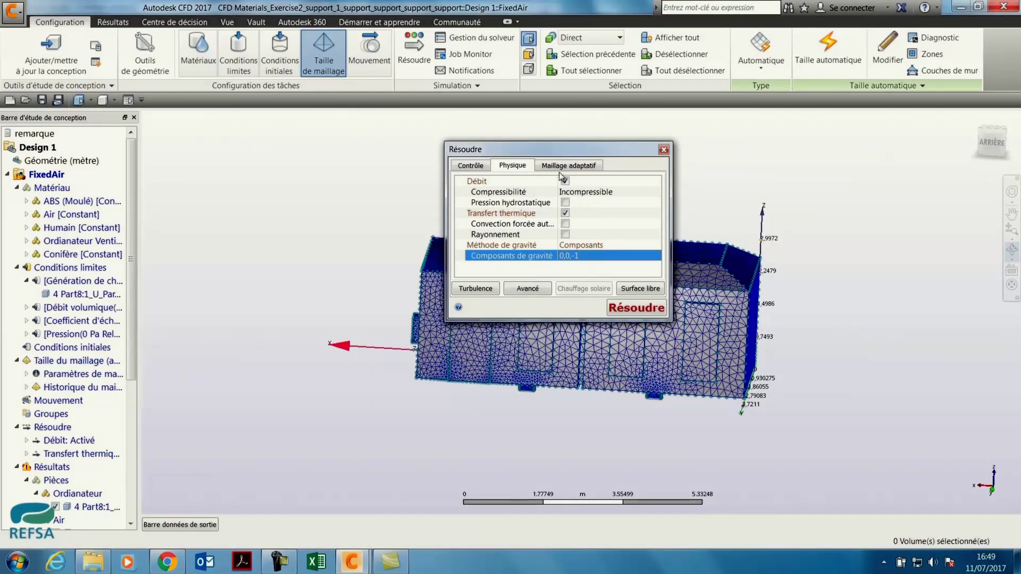
Recheck the solve's control and physics settings, and close them without running the simulation.
click(473, 166)
click(512, 166)
click(663, 150)
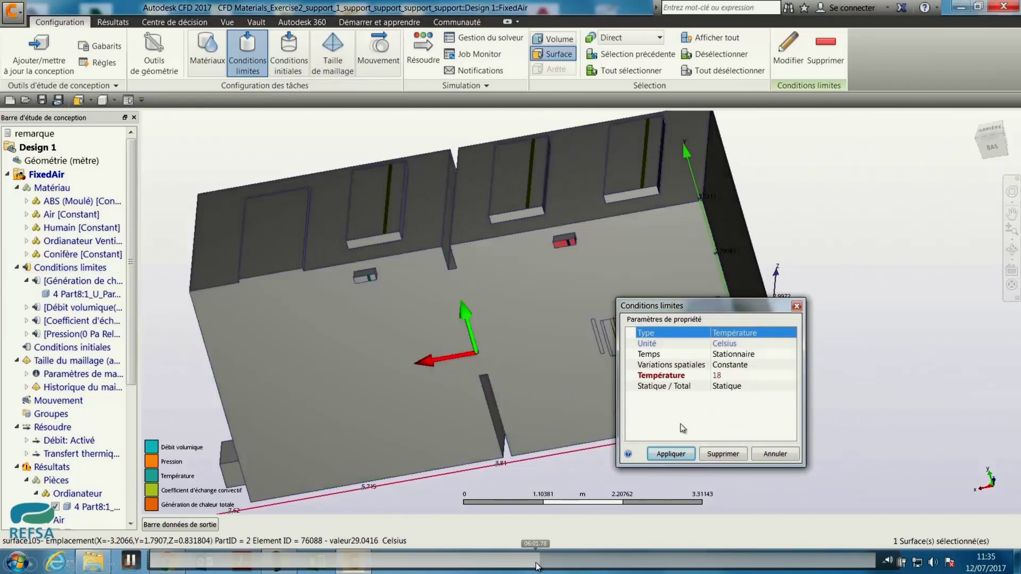
Close the 18 °C temperature condition unchanged and hide the enclosing building volumes to expose the desk and seated person.
click(774, 453)
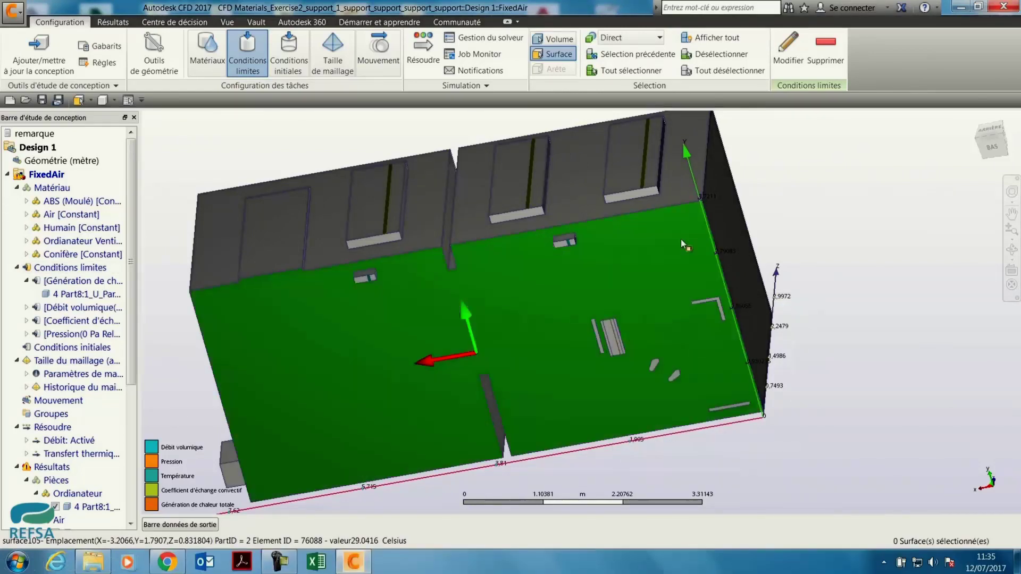
click(553, 39)
click(669, 217)
click(671, 215)
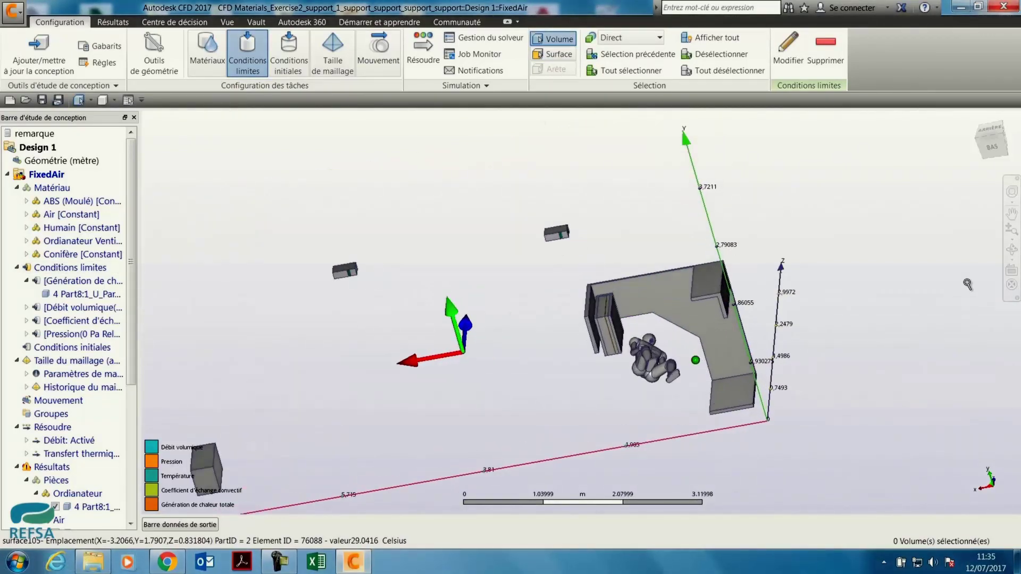
click(1012, 250)
drag(831, 270, 810, 381)
scroll(578, 450, up, 3)
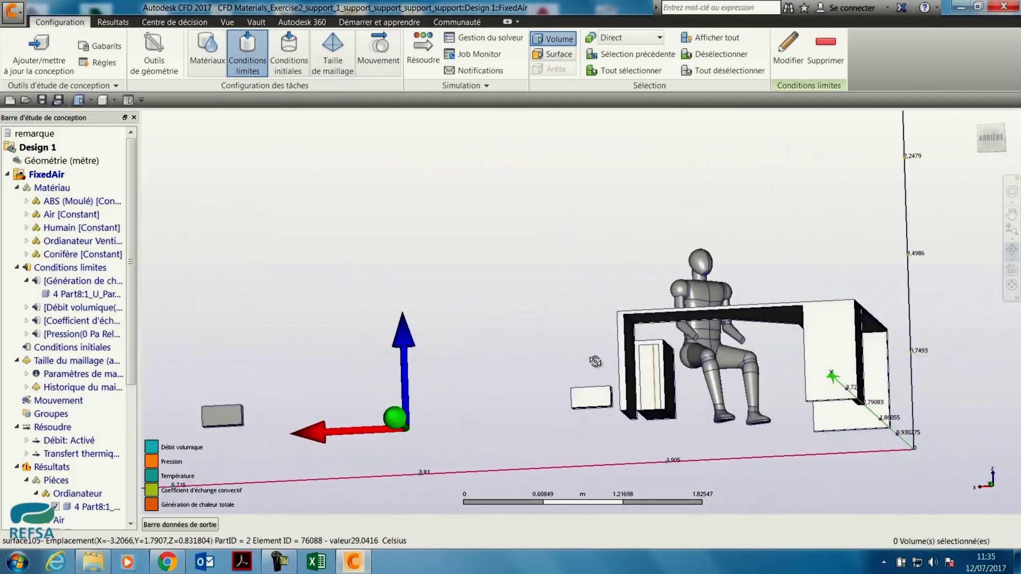
Select the computer case volume under the desk.
click(657, 372)
click(677, 358)
click(762, 527)
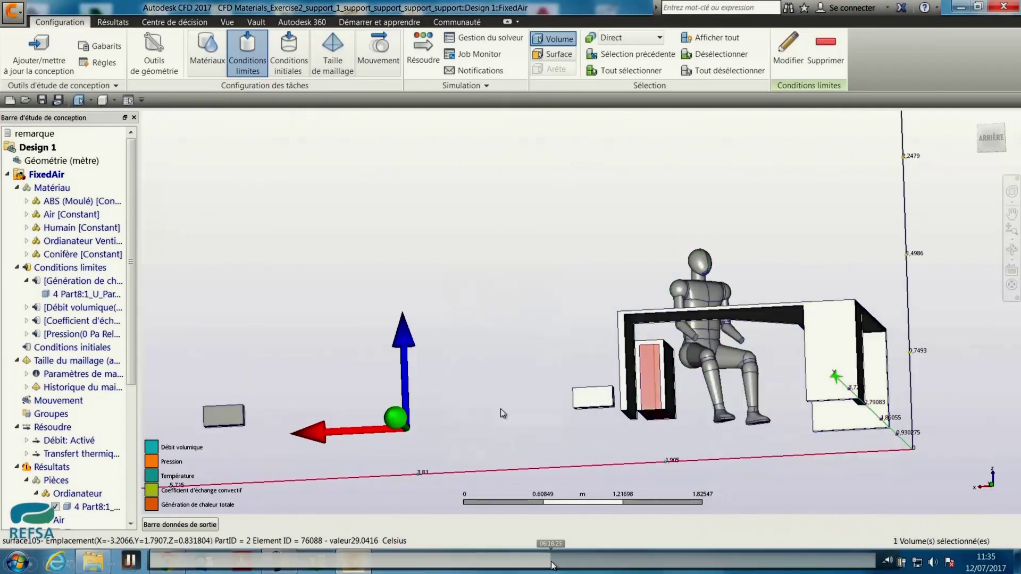
click(551, 559)
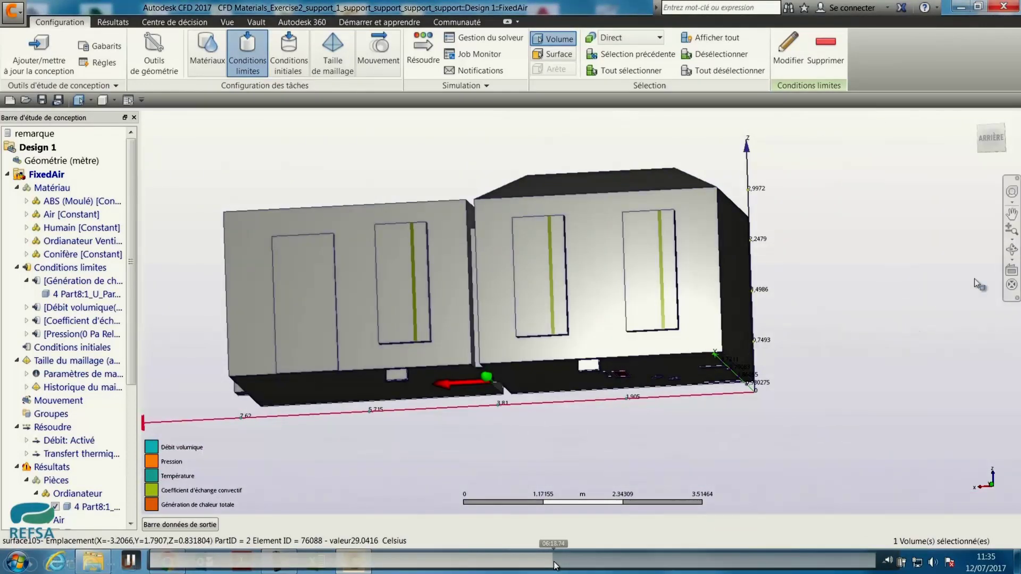
click(1012, 250)
drag(740, 320, 707, 436)
drag(707, 436, 703, 425)
click(558, 565)
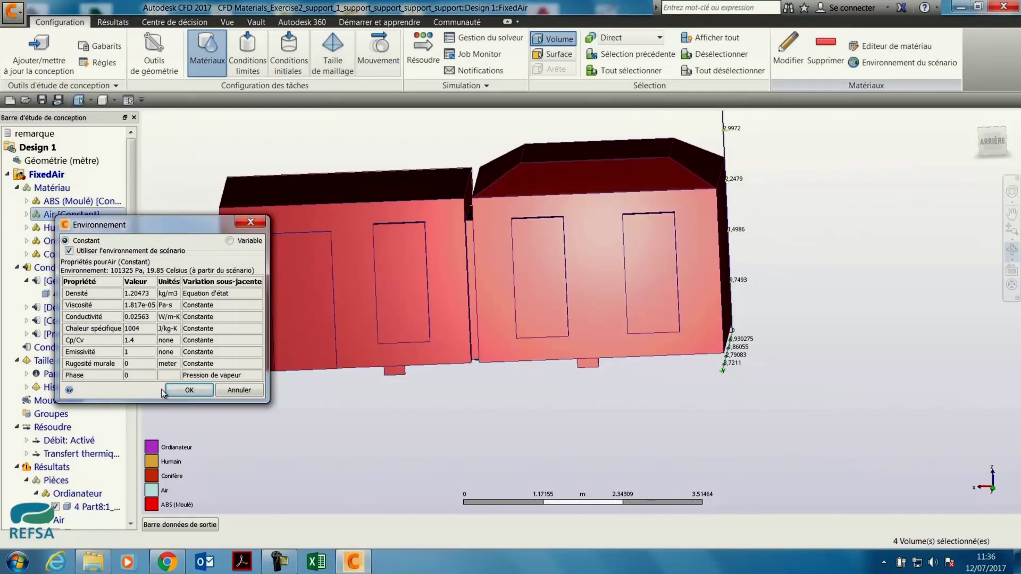
Review the constant air material's property values for the scenario environment and close them.
click(189, 390)
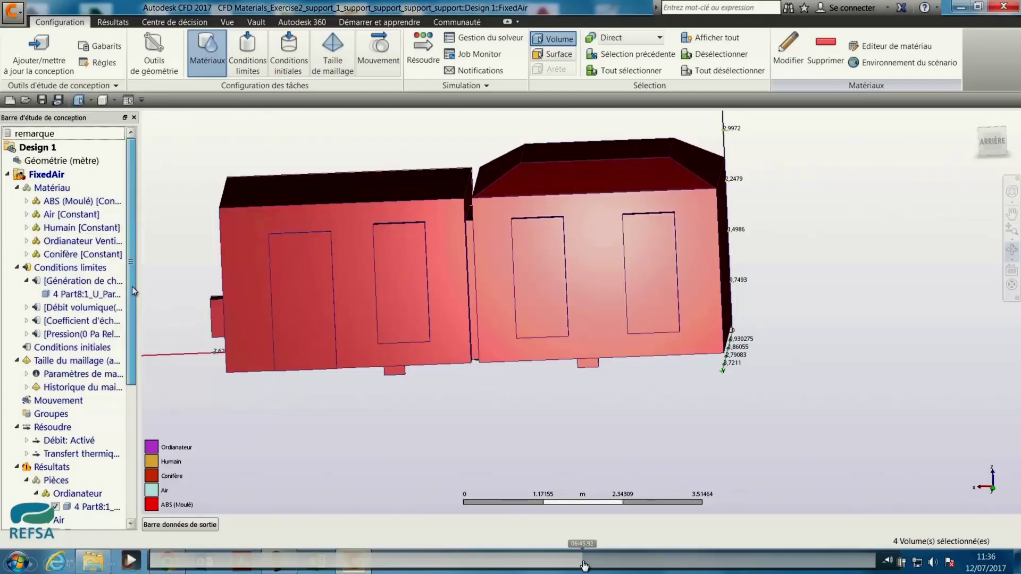
drag(584, 565, 585, 565)
drag(586, 565, 588, 566)
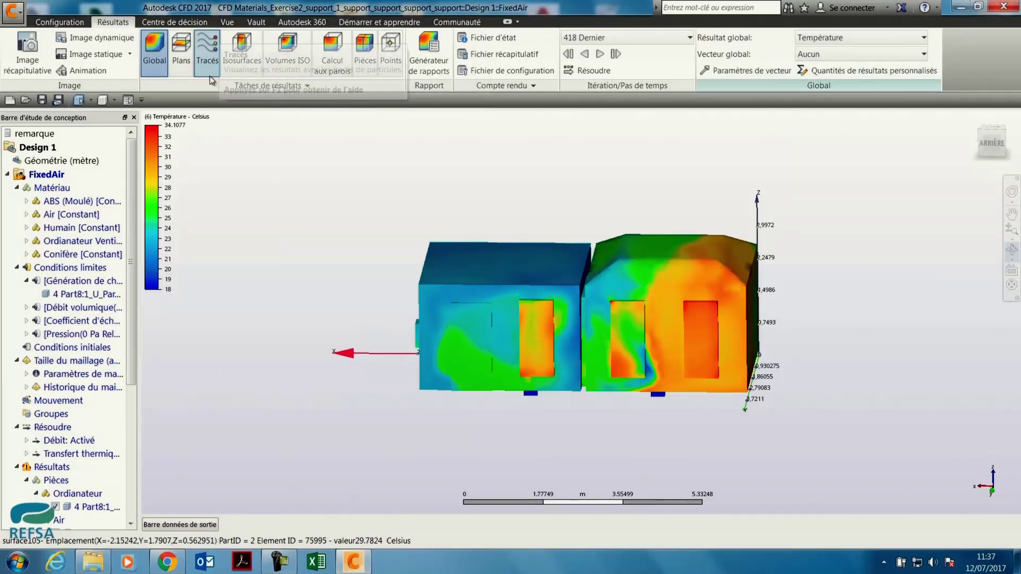
Preview Vitesse Vx and Vitesse Vy as the global result on the building, and restore Température.
click(818, 47)
scroll(846, 170, up, 3)
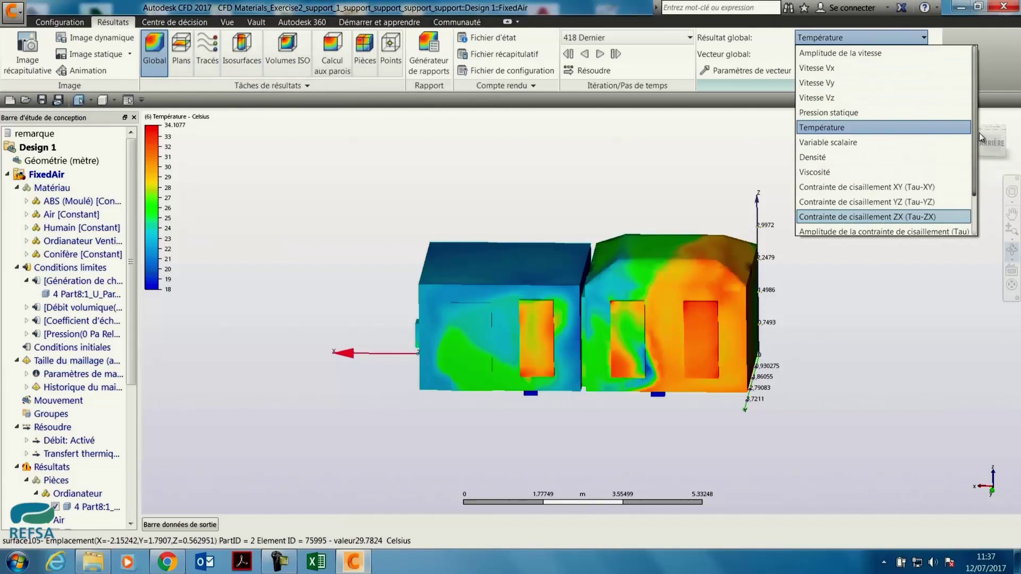
click(845, 60)
click(840, 38)
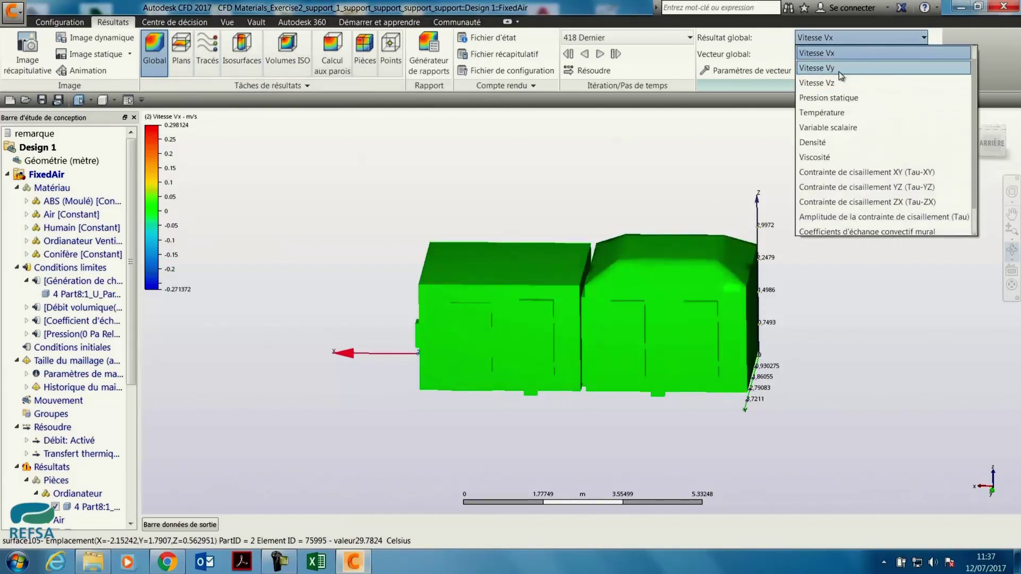
click(839, 68)
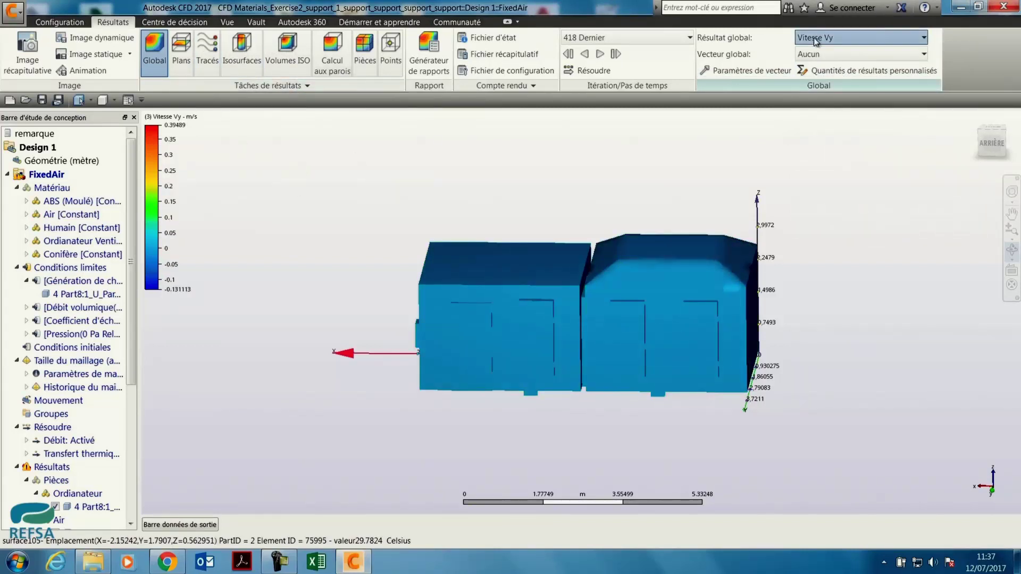
click(923, 37)
click(852, 96)
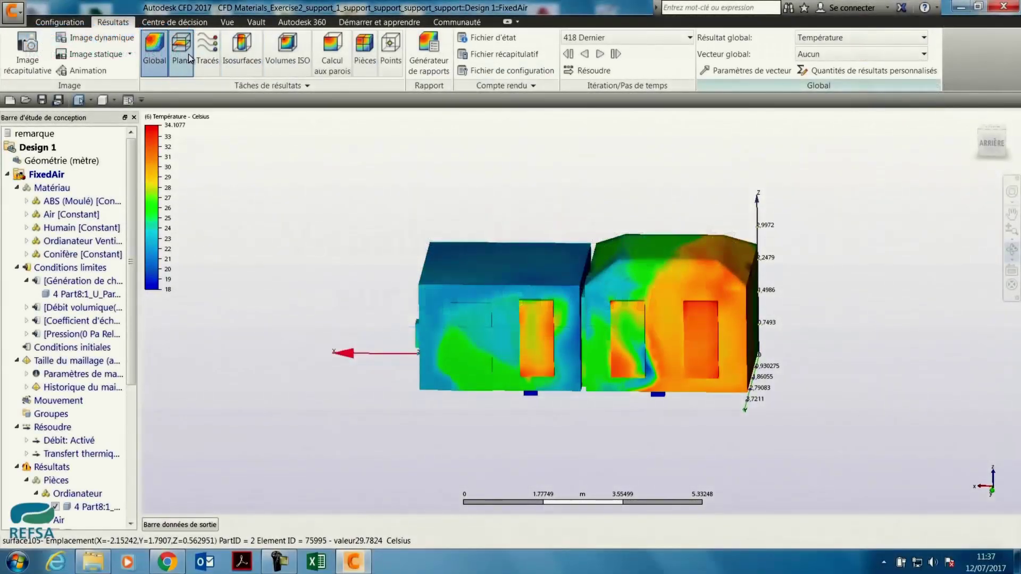
Add a temperature result plane and orient its normal along Y so it cuts lengthwise through both rooms.
click(181, 62)
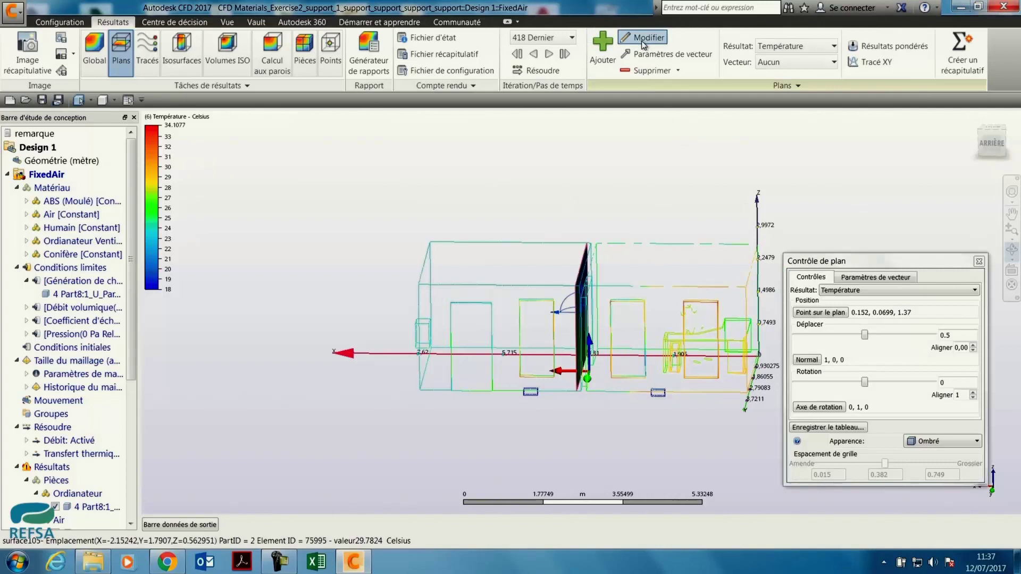
click(817, 362)
key(shift+Tab)
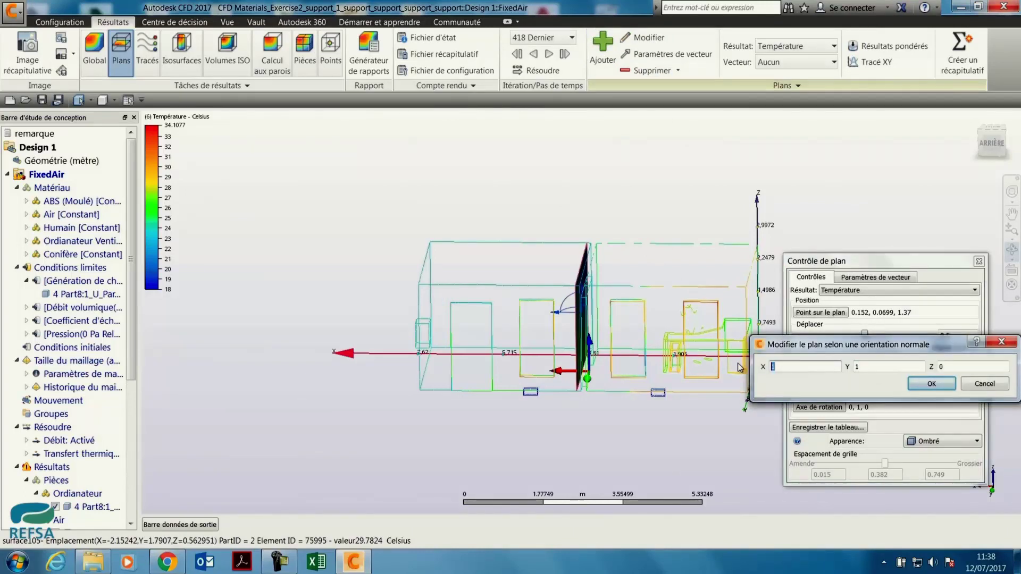
click(928, 384)
click(979, 261)
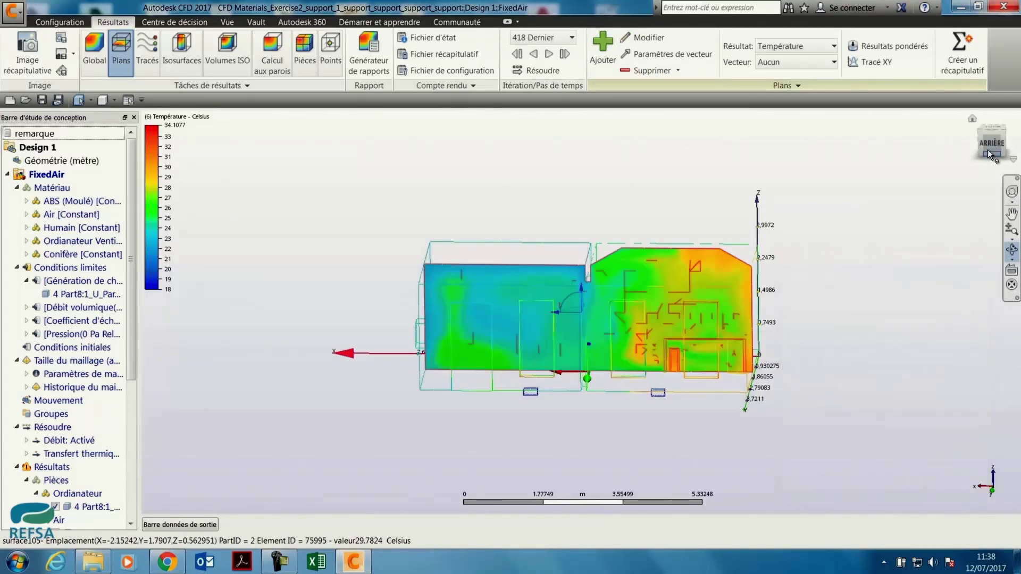
Move the result plane along Y through the two floor air inlets near the windowed wall and view it from the rear.
click(988, 146)
click(993, 123)
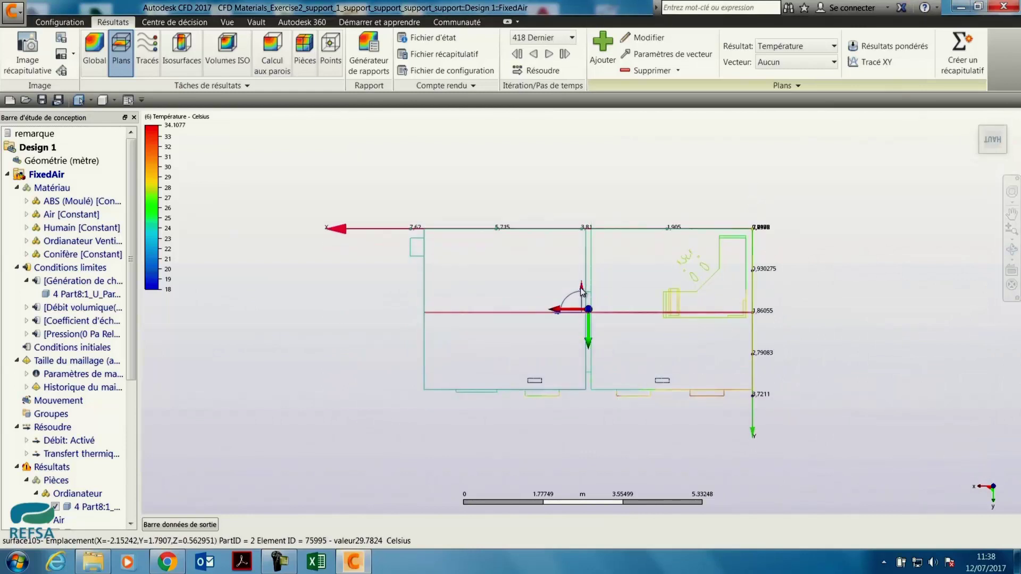
drag(581, 289, 586, 353)
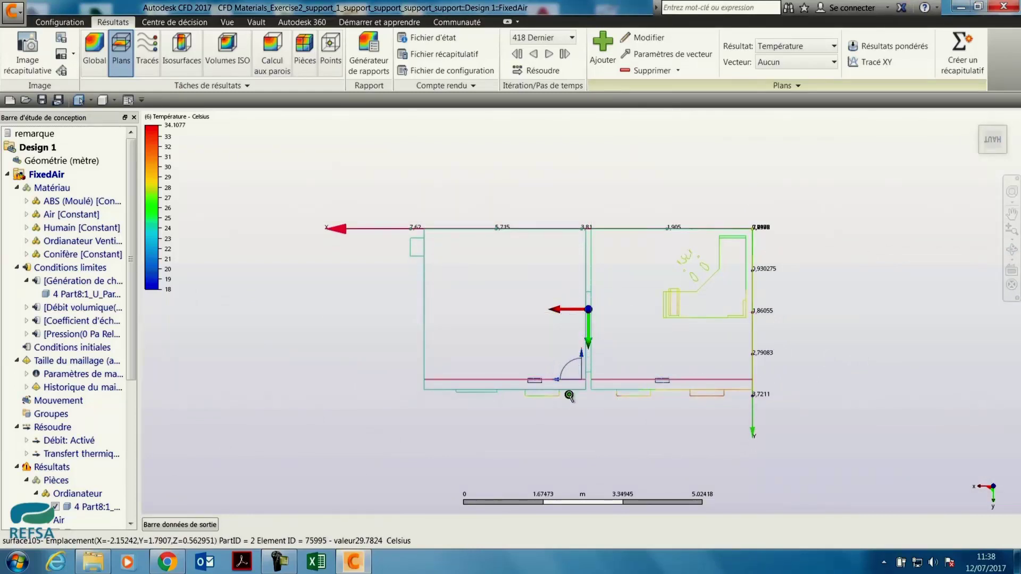
scroll(584, 355, up, 4)
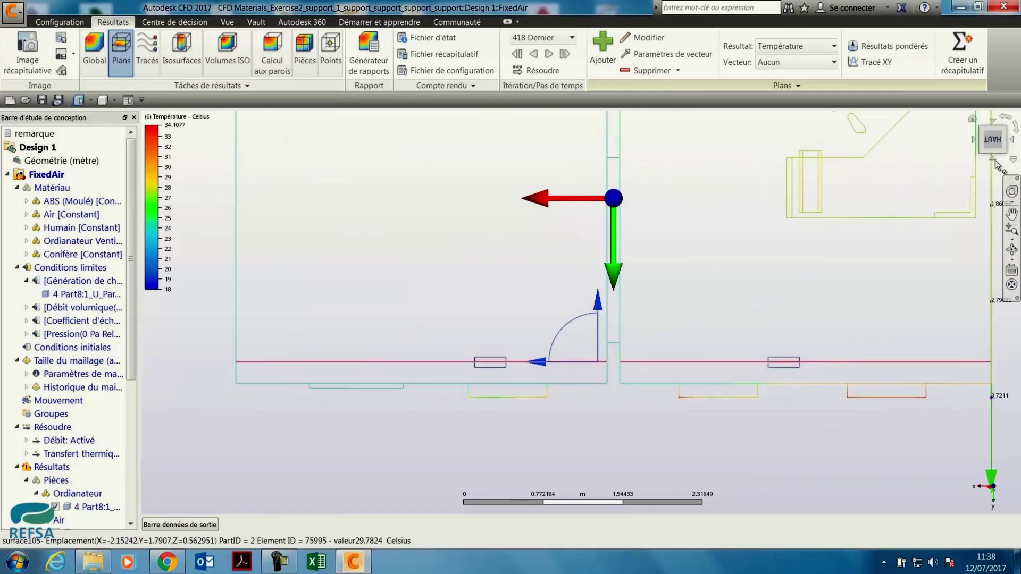
click(992, 162)
scroll(706, 414, up, 2)
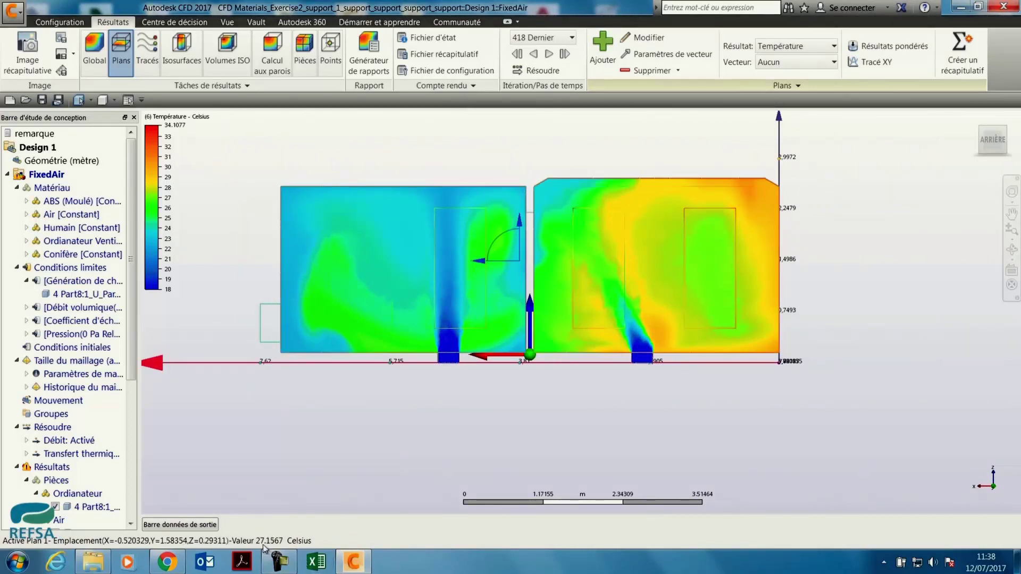
Display the Proj. XZ Vecteur de vitesse velocity vectors on the temperature plane.
click(784, 63)
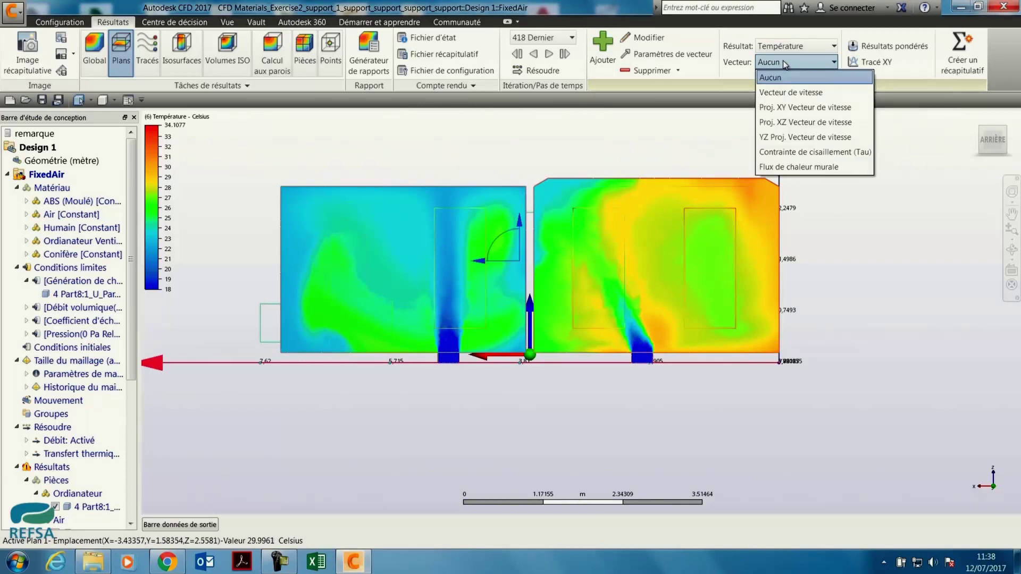
click(783, 60)
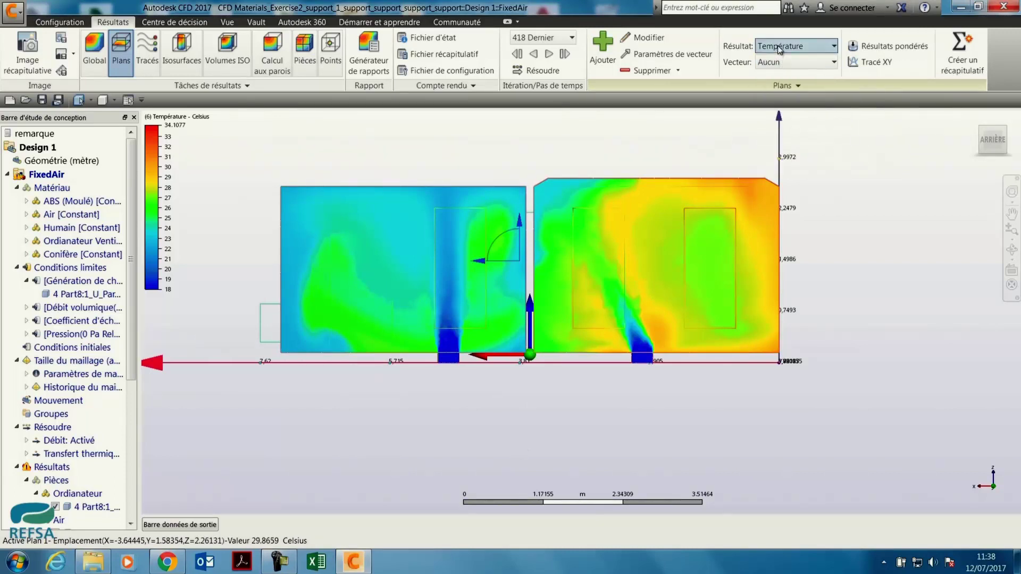
click(789, 61)
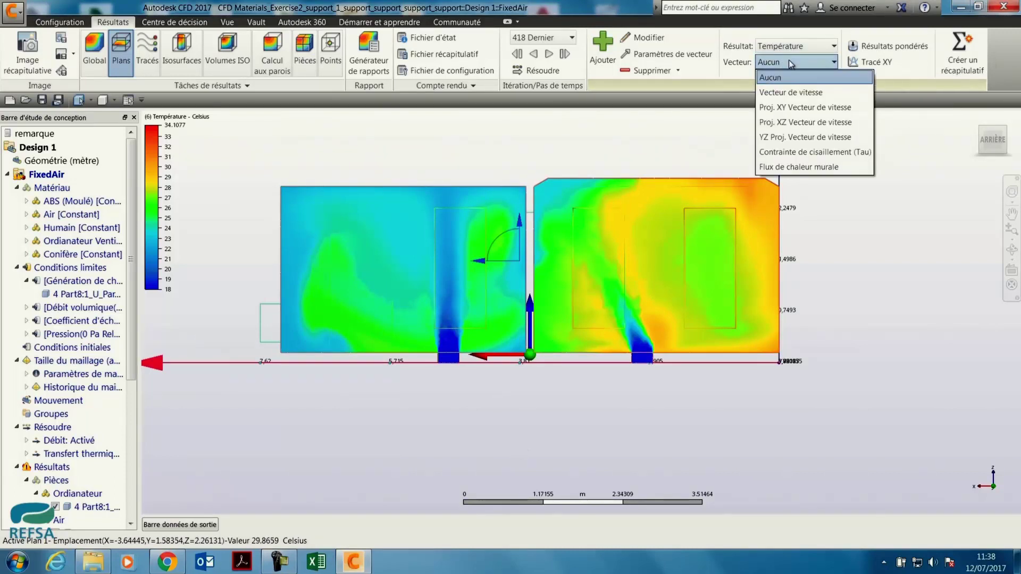
click(783, 123)
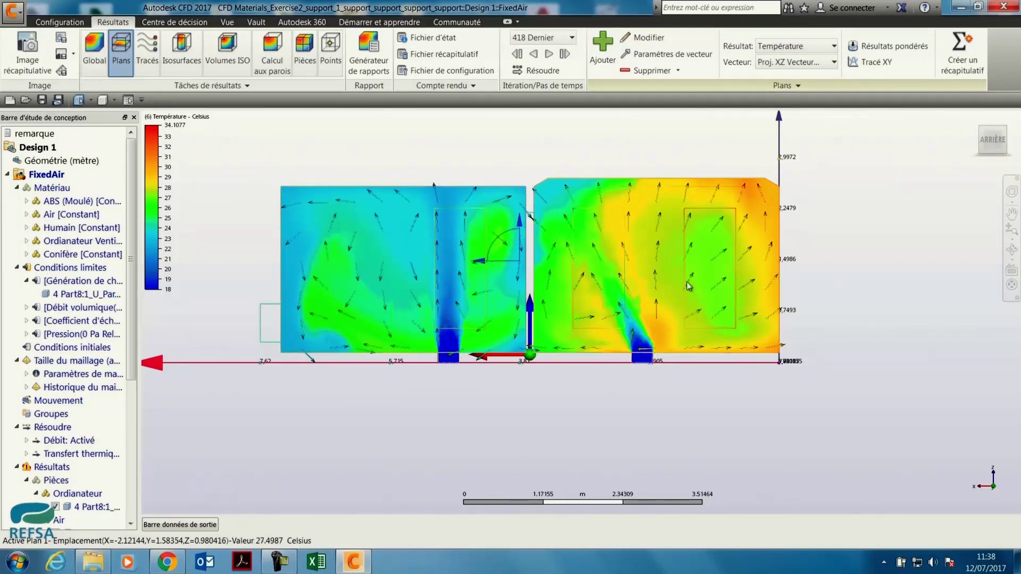
Move the result plane away from the air inlets to the middle of the rooms, across the desk, and inspect it from the rear.
click(1011, 249)
mouse_move(919, 278)
mouse_down()
mouse_move(911, 297)
mouse_move(930, 287)
mouse_up()
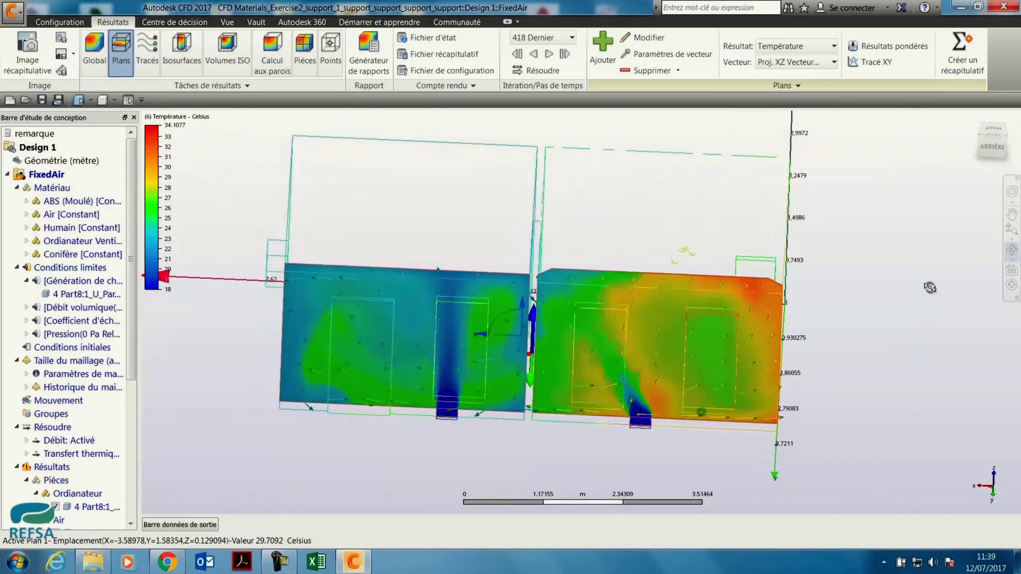
click(993, 144)
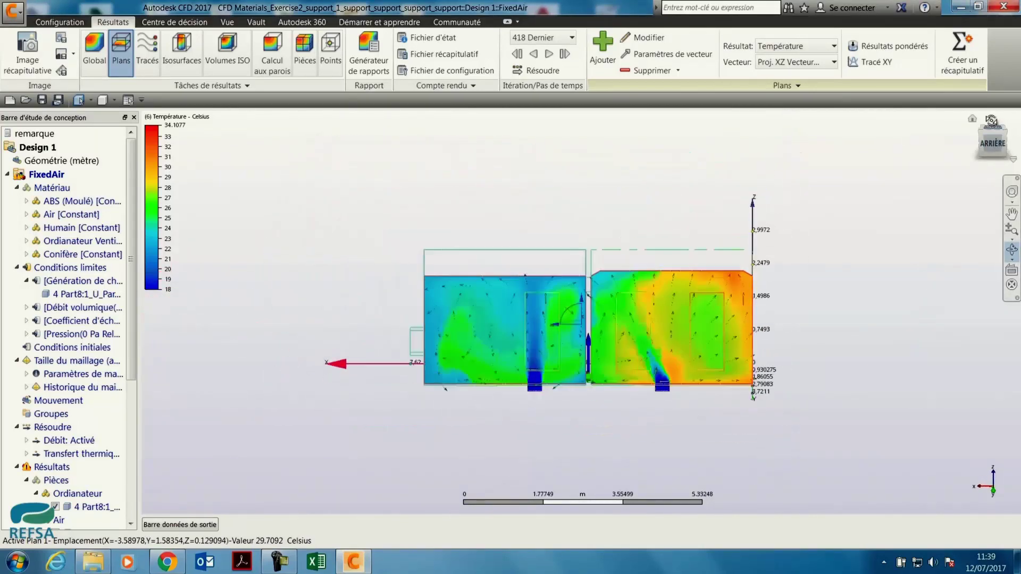
click(992, 120)
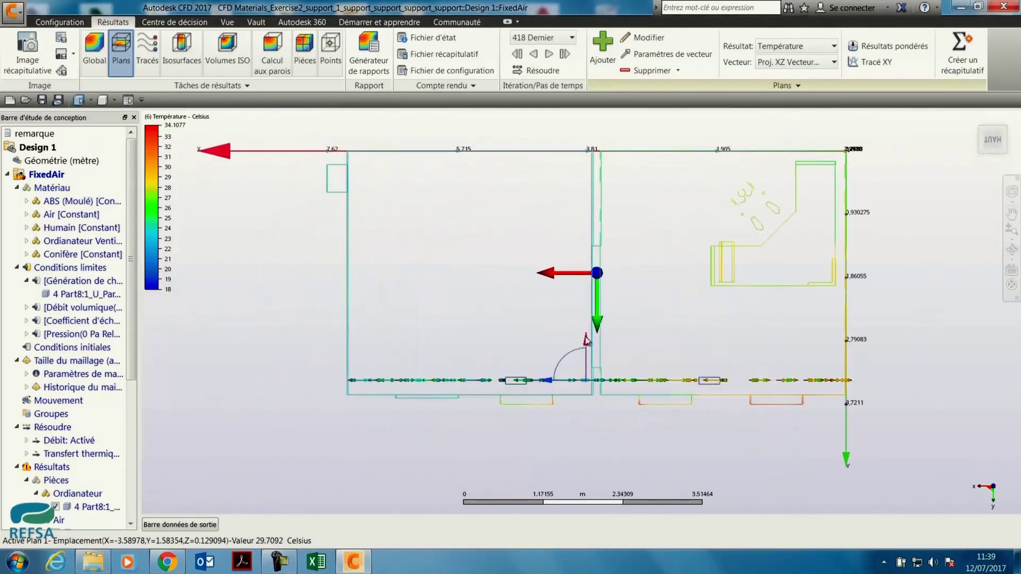
drag(587, 341, 586, 189)
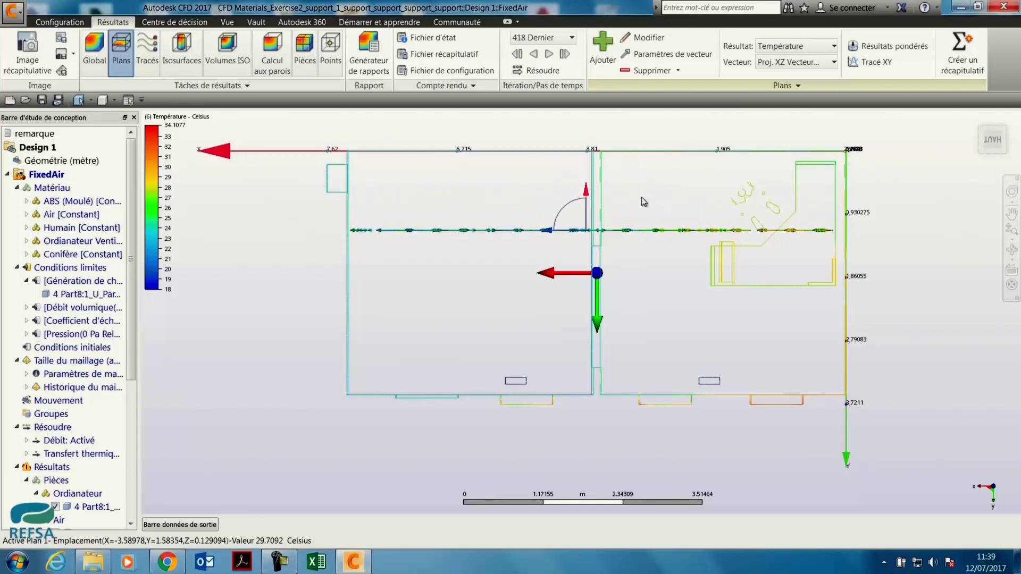
click(994, 158)
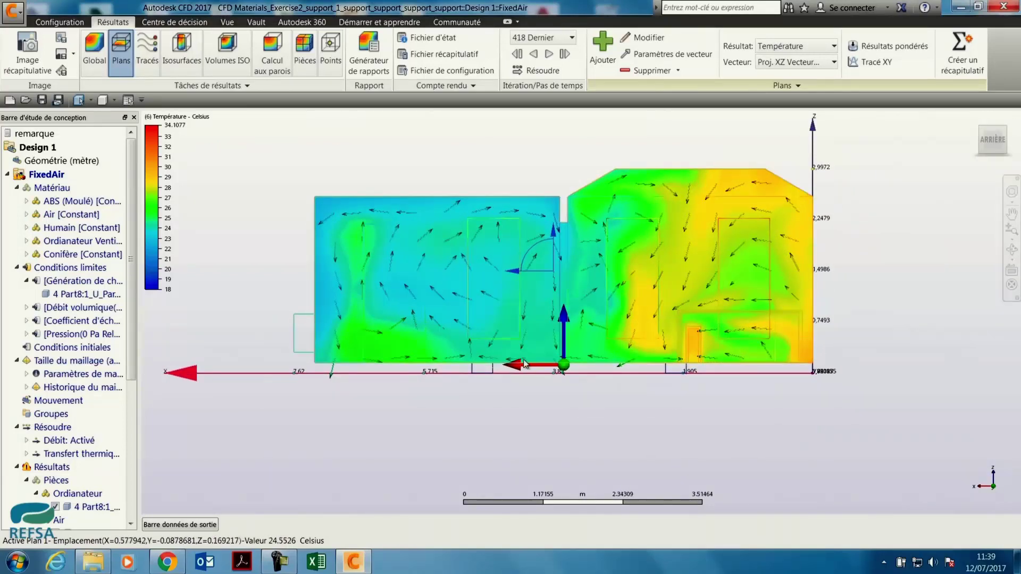
scroll(691, 293, down, 3)
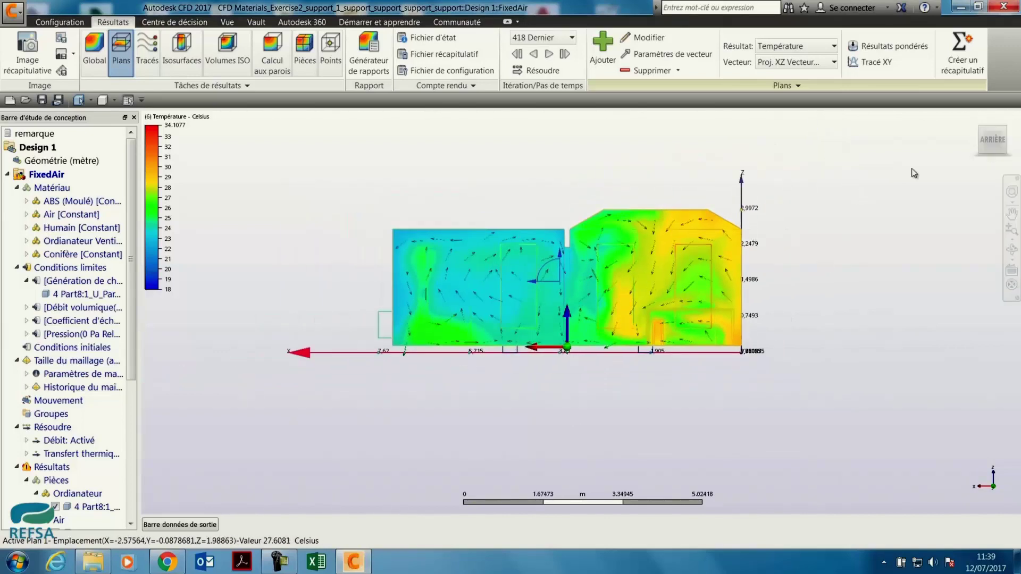
Move the result plane farther from the windowed wall so it cuts through the seated person, and view it from the rear.
click(993, 121)
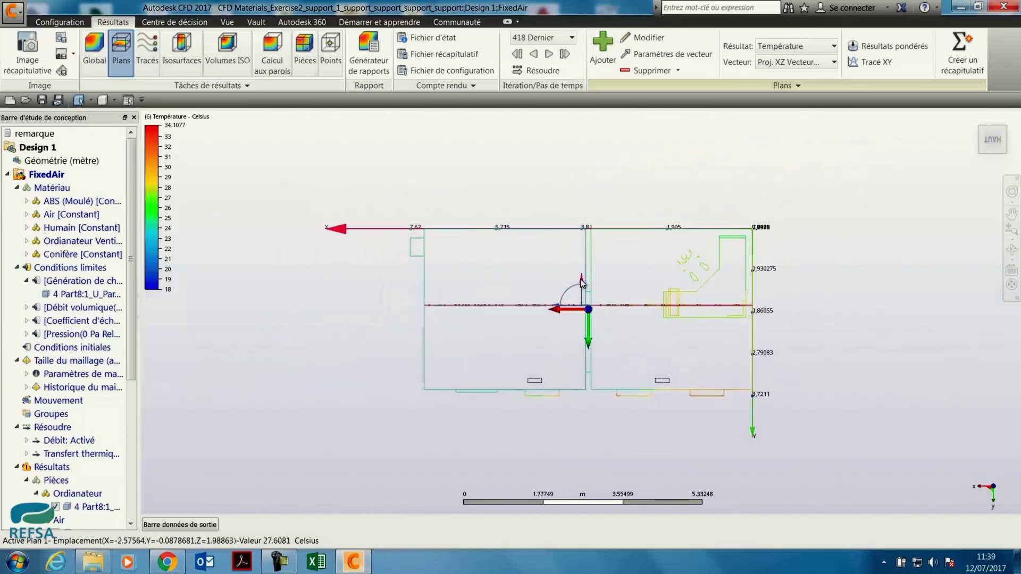
drag(581, 284, 604, 233)
click(993, 159)
scroll(744, 272, up, 2)
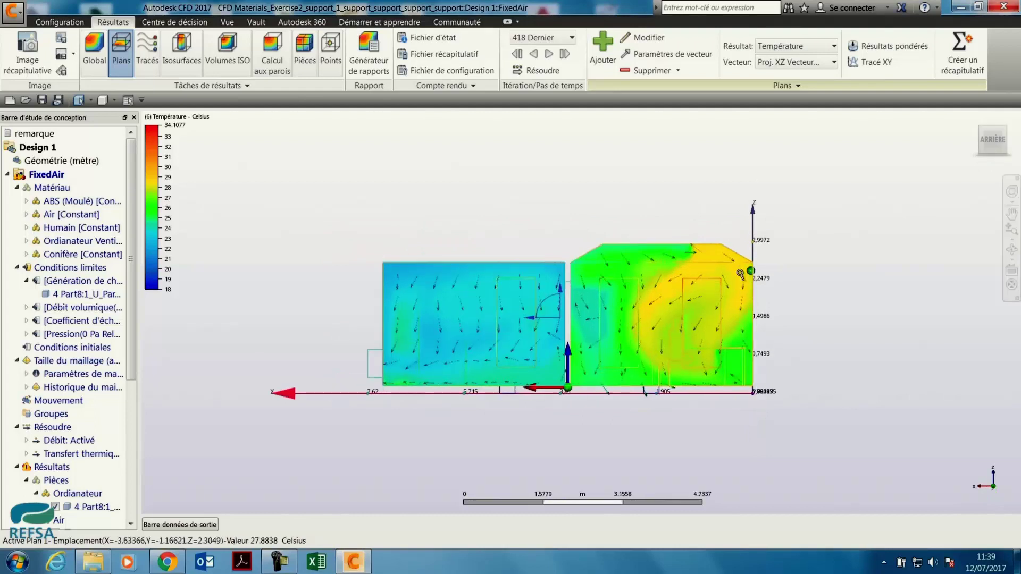
View Pression statique and Flux de chaleur murale on the result plane and return it to Température.
click(796, 46)
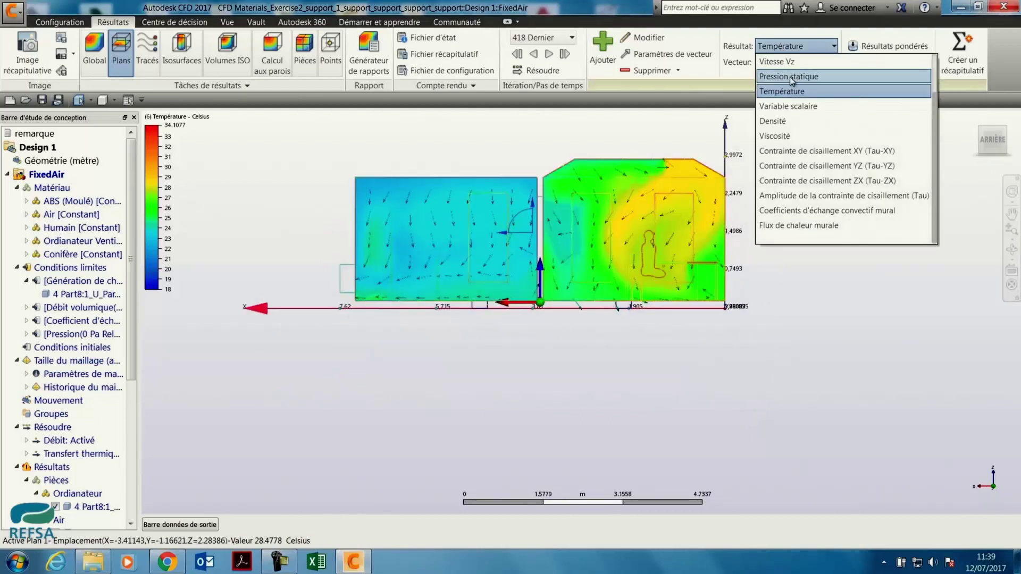
click(792, 80)
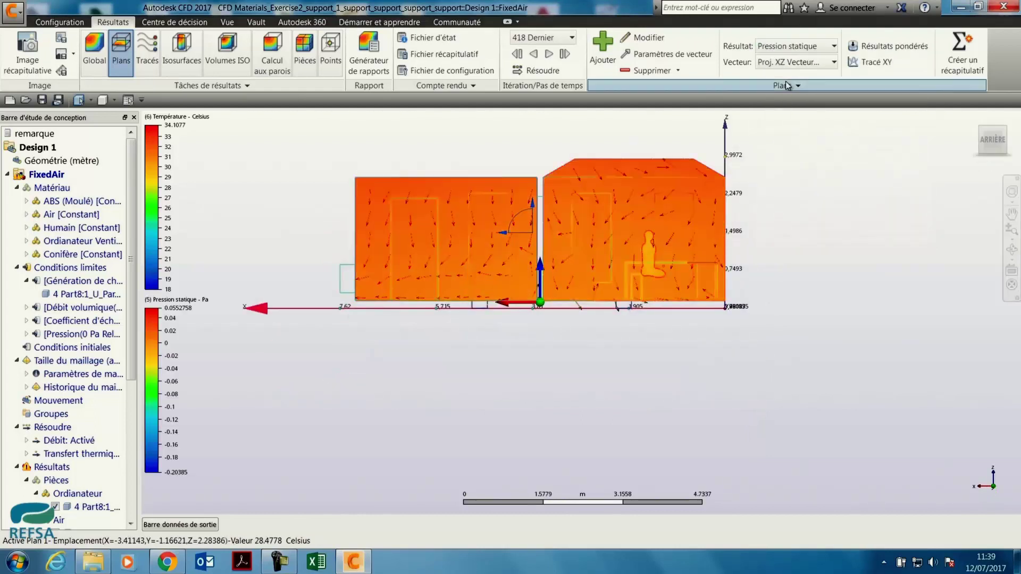
click(821, 51)
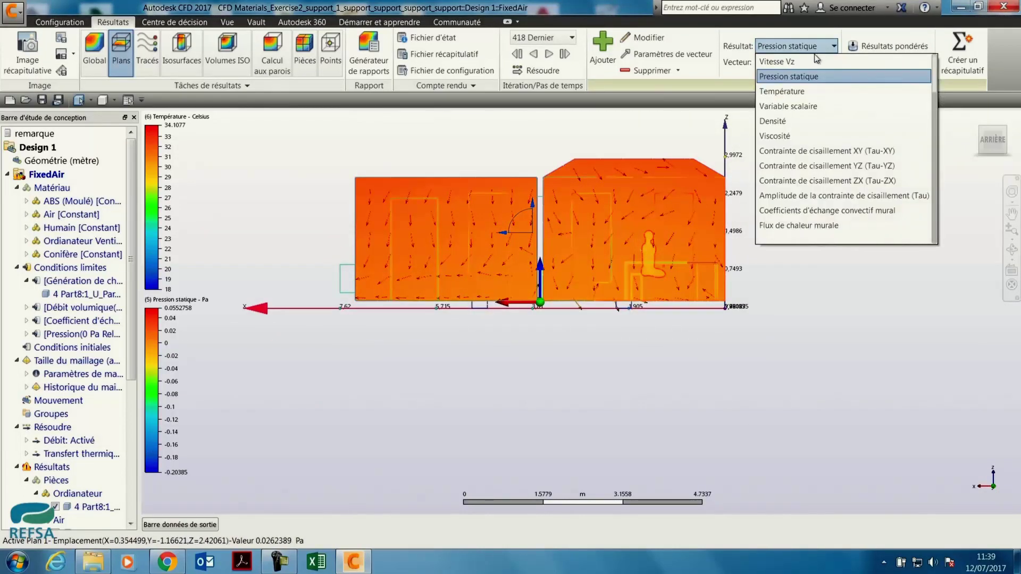
click(812, 226)
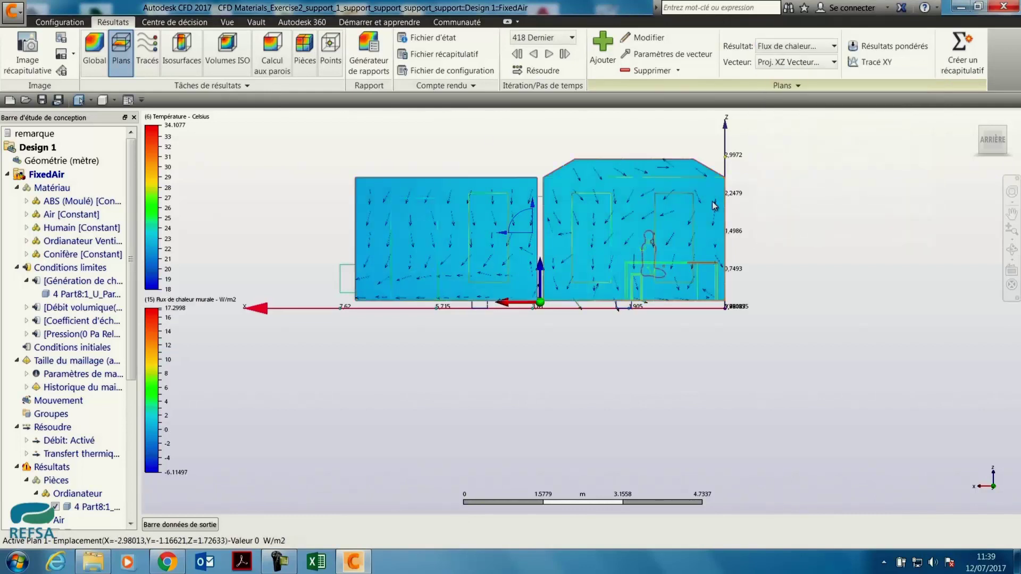
click(798, 52)
scroll(939, 114, up, 1)
click(809, 139)
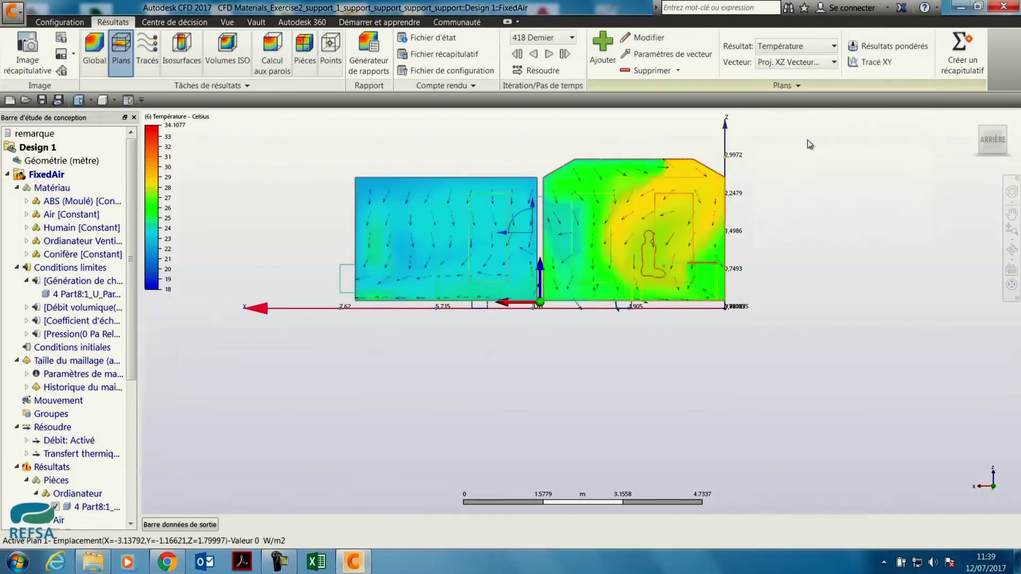
middle_drag(520, 320, 523, 347)
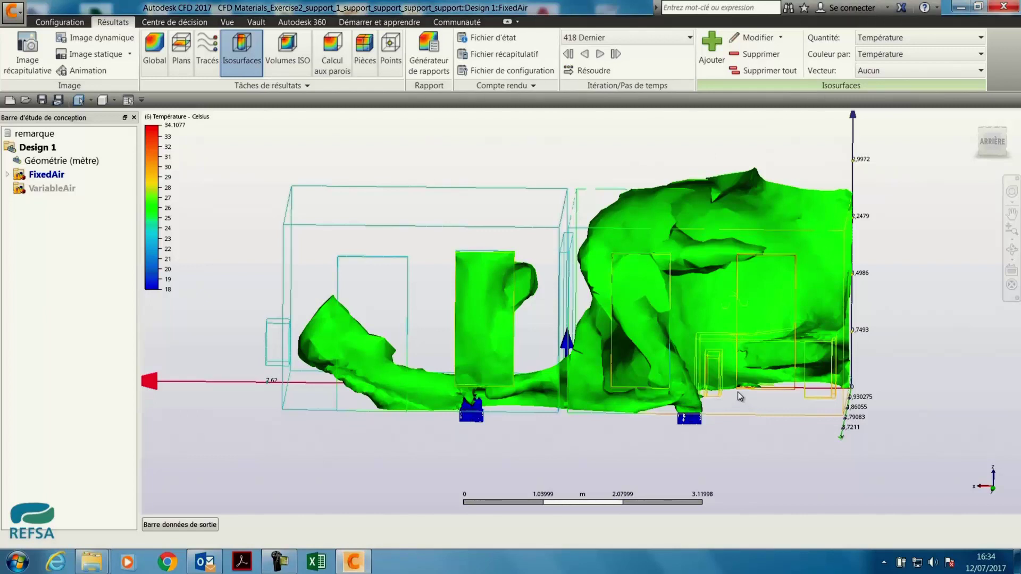
Open the controls of the temperature isosurface and lower its temperature value slightly.
click(755, 37)
drag(938, 463, 845, 369)
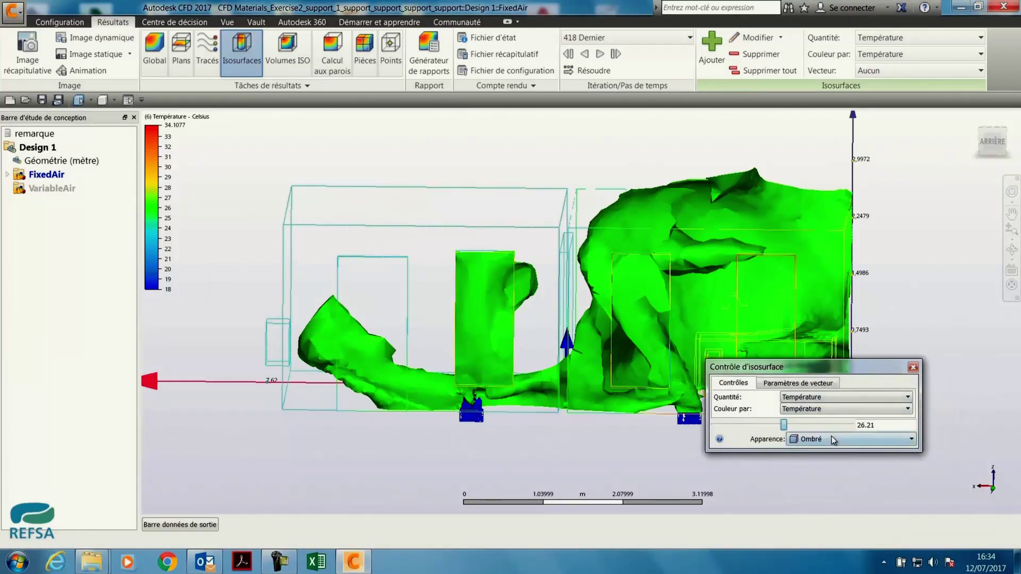
mouse_move(783, 426)
mouse_down()
mouse_move(770, 426)
mouse_move(795, 426)
mouse_move(765, 428)
mouse_move(776, 426)
mouse_up()
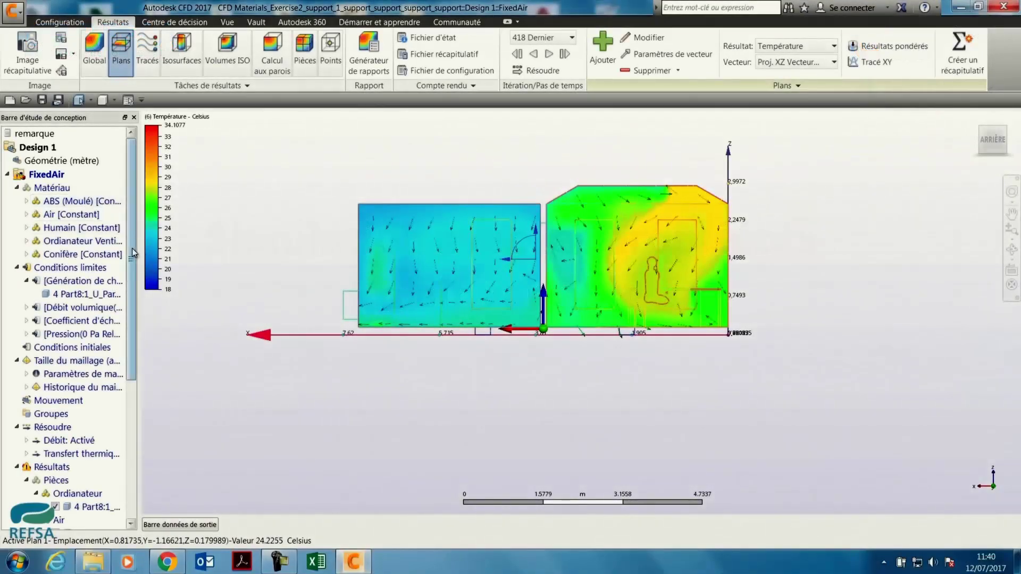
Open the clone settings of the FixedAir scenario and close them without creating a copy.
scroll(140, 268, down, 1)
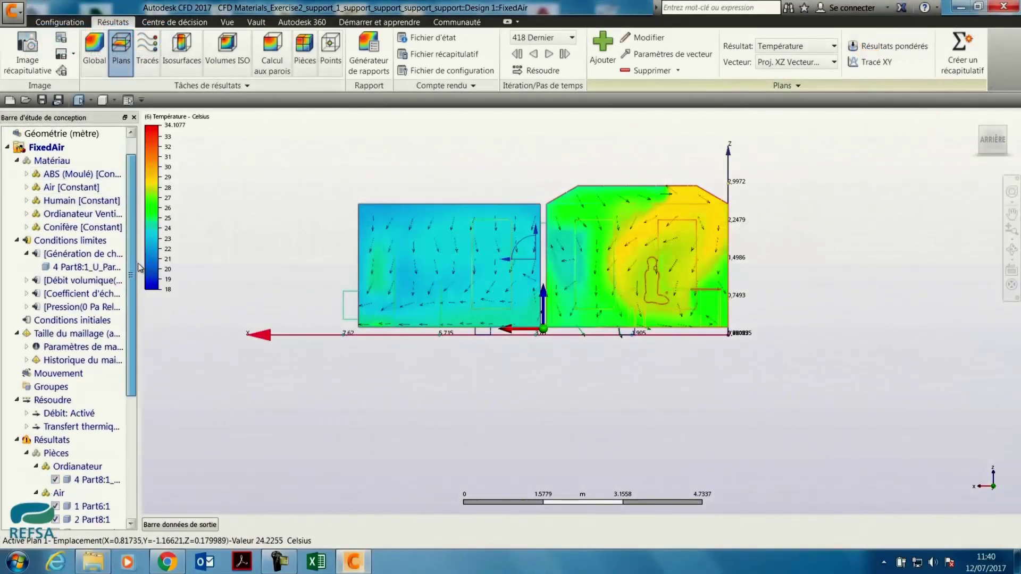
scroll(140, 268, up, 1)
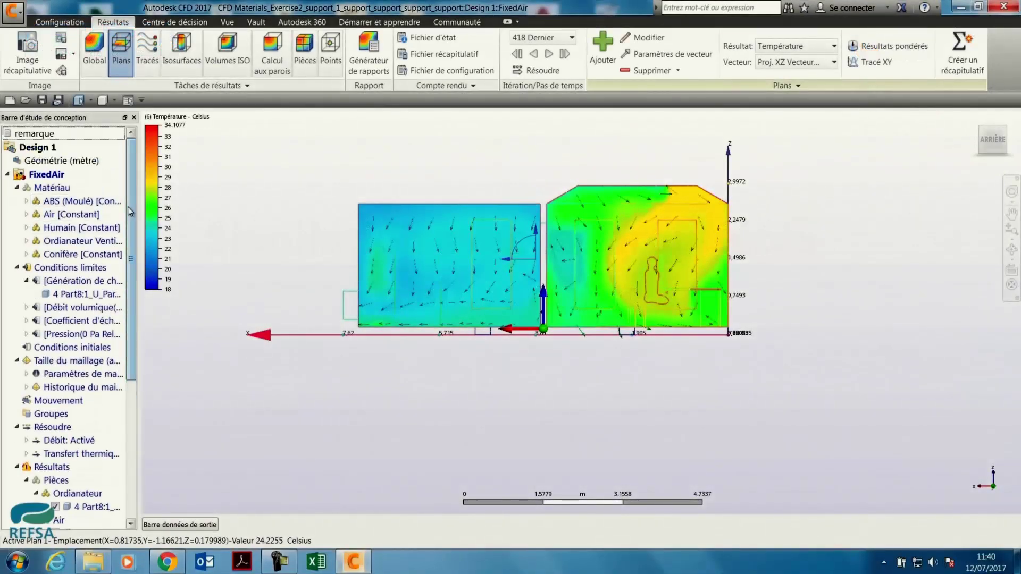
right_click(54, 180)
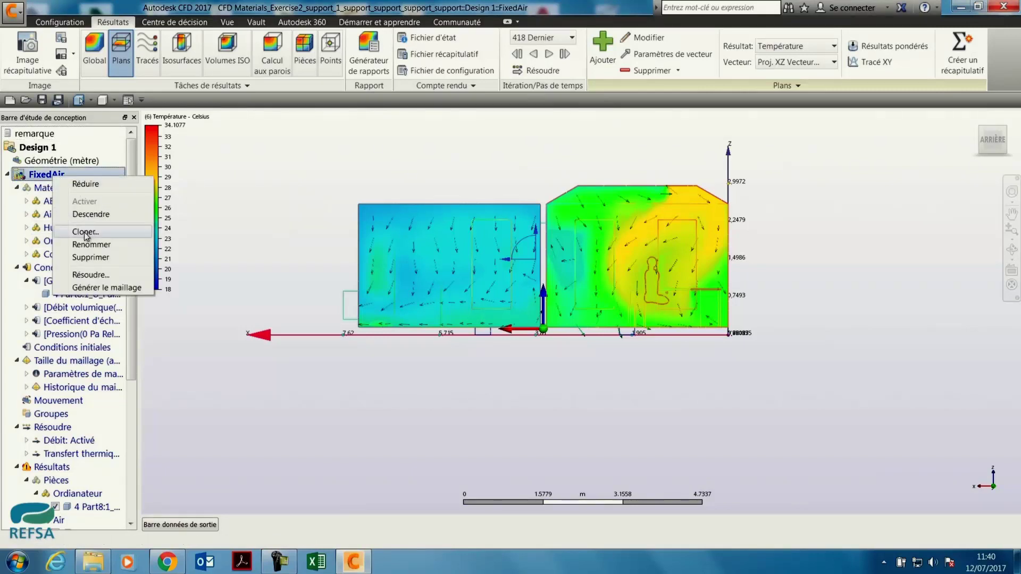
click(86, 232)
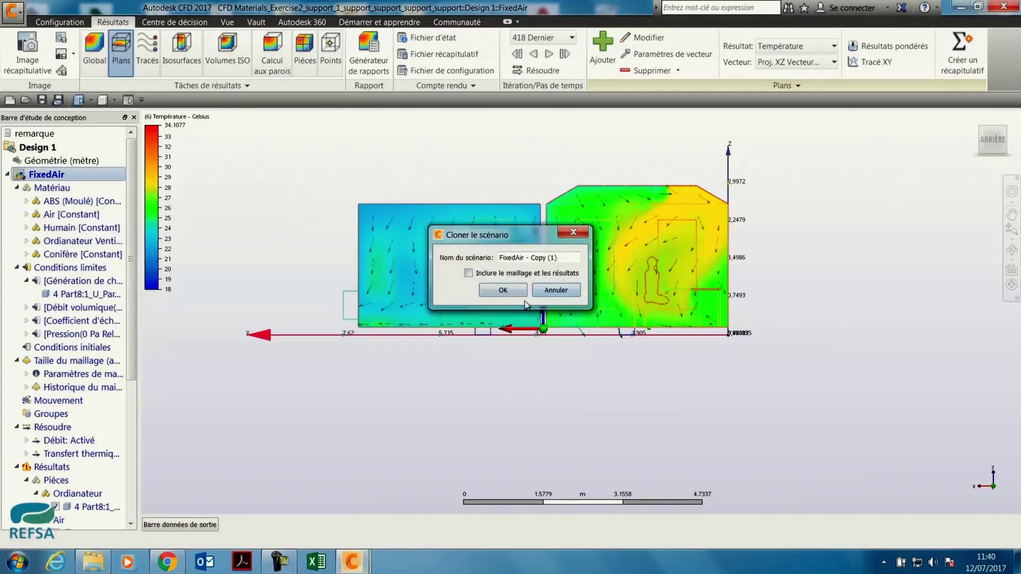
click(523, 296)
Collapse the FixedAir scenario, activate the VariableAir scenario and expand its contents.
click(7, 174)
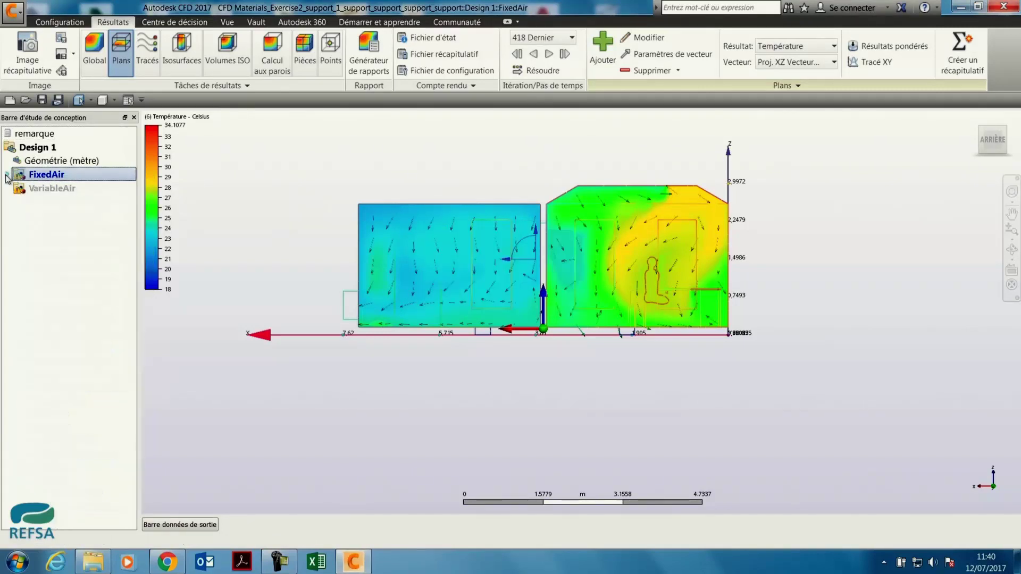
click(53, 189)
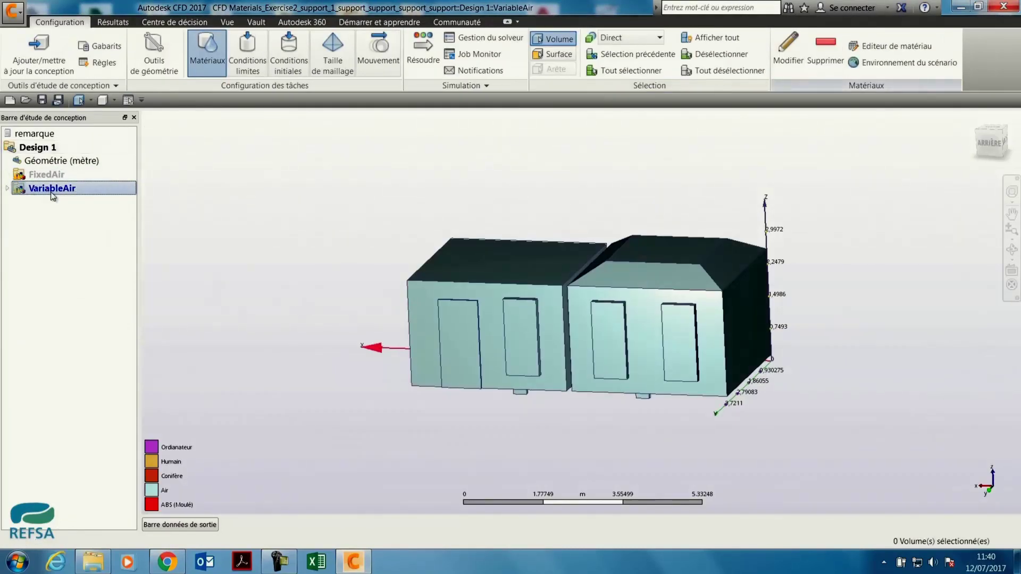
right_click(81, 187)
click(91, 200)
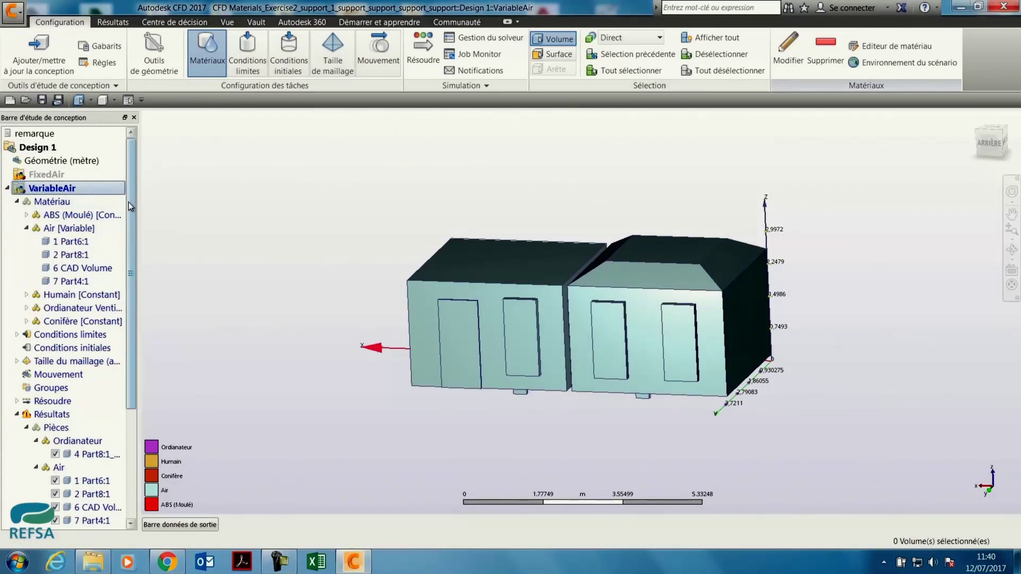
Review the environment reference and property variations of the Air [Variable] material in VariableAir.
scroll(135, 224, down, 1)
right_click(63, 201)
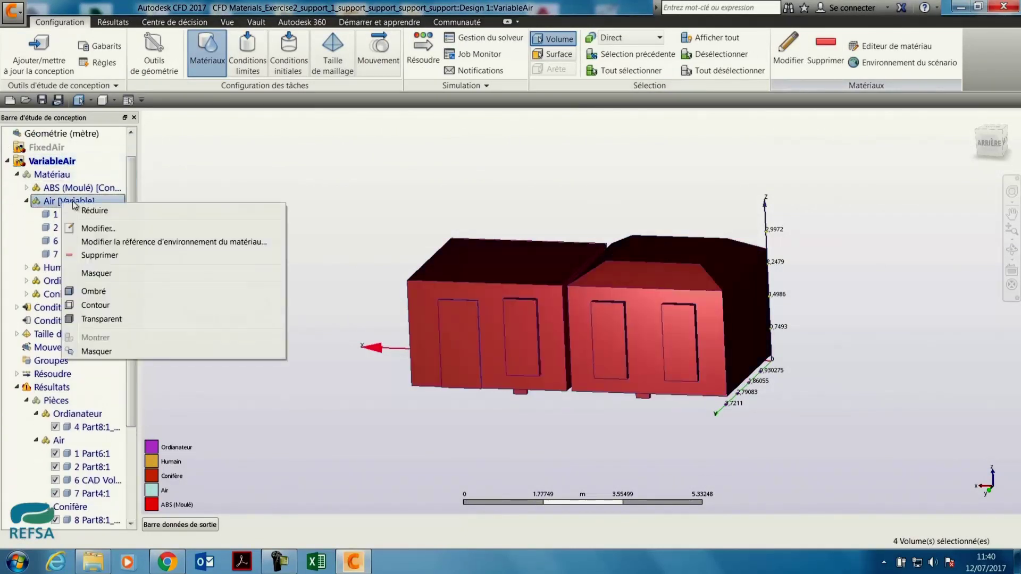
click(168, 243)
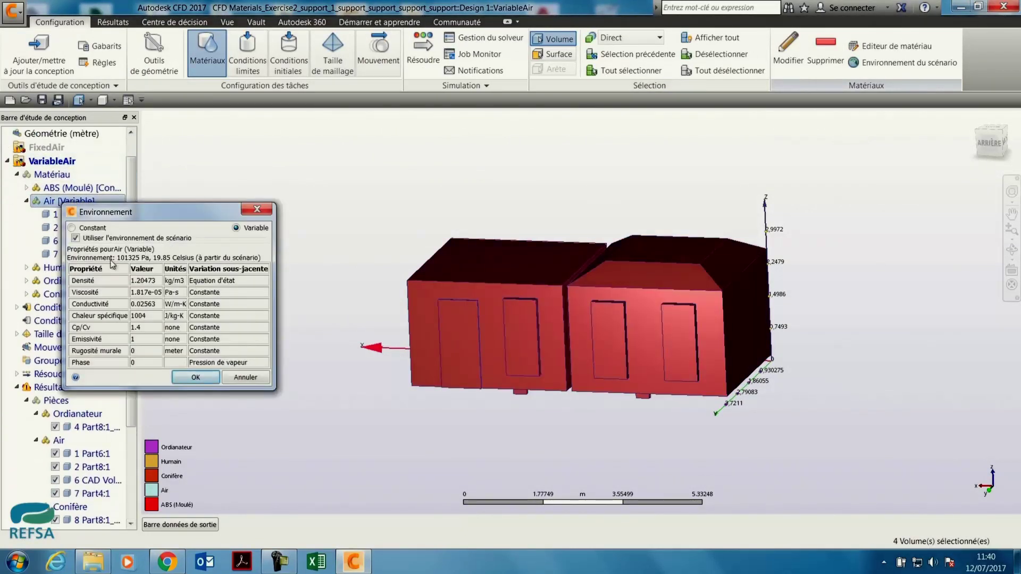
click(196, 377)
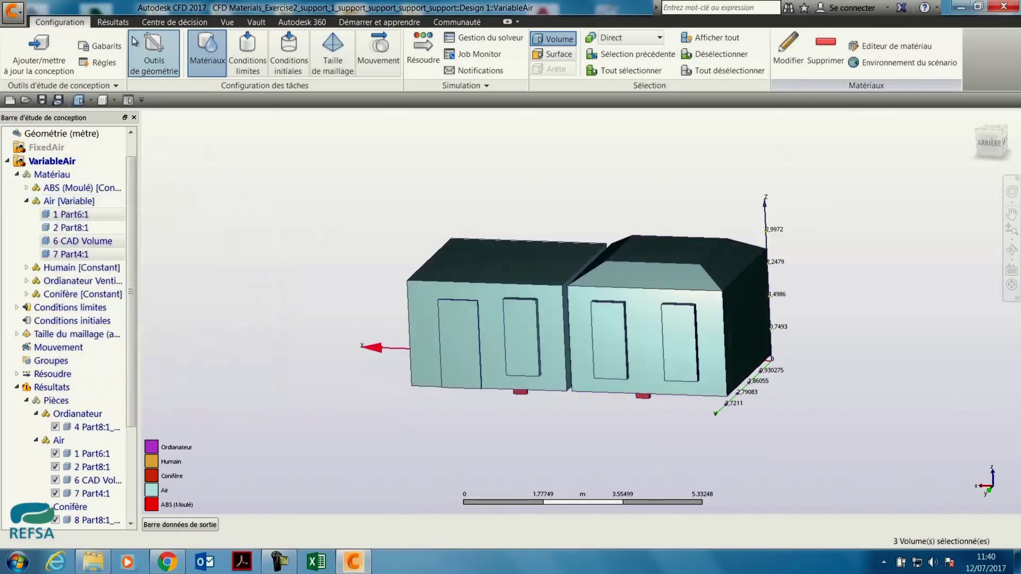
Show the results of the VariableAir scenario and check its convergence plot.
click(122, 23)
click(201, 526)
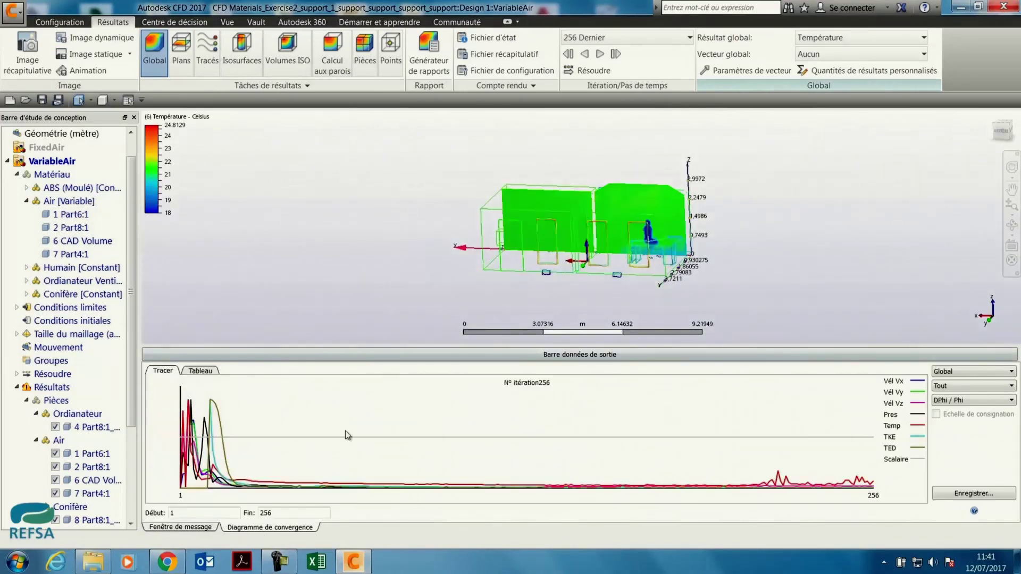
click(221, 355)
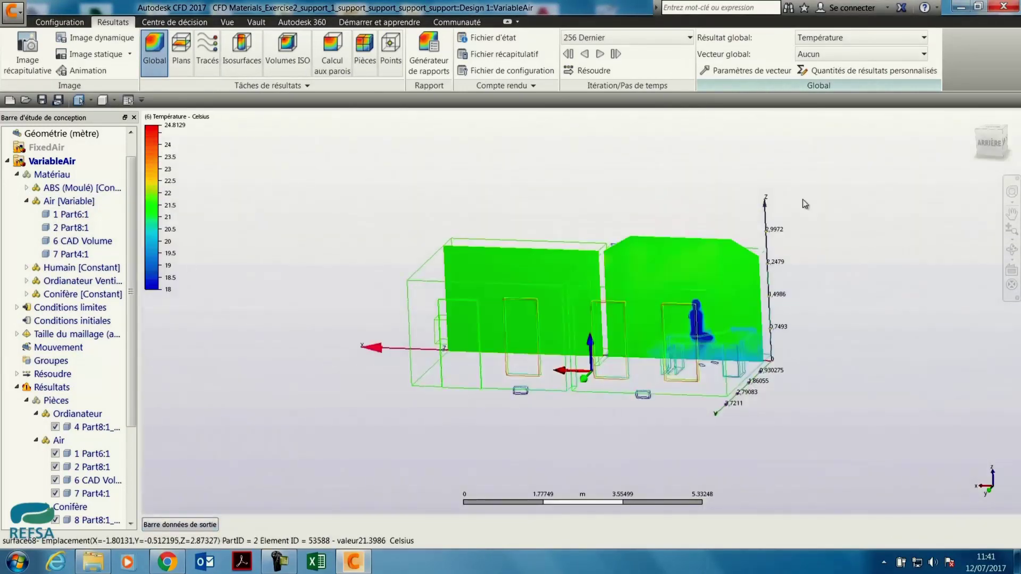
Display the VariableAir temperature results on the shaded building and inspect its rear facade and roof.
click(990, 141)
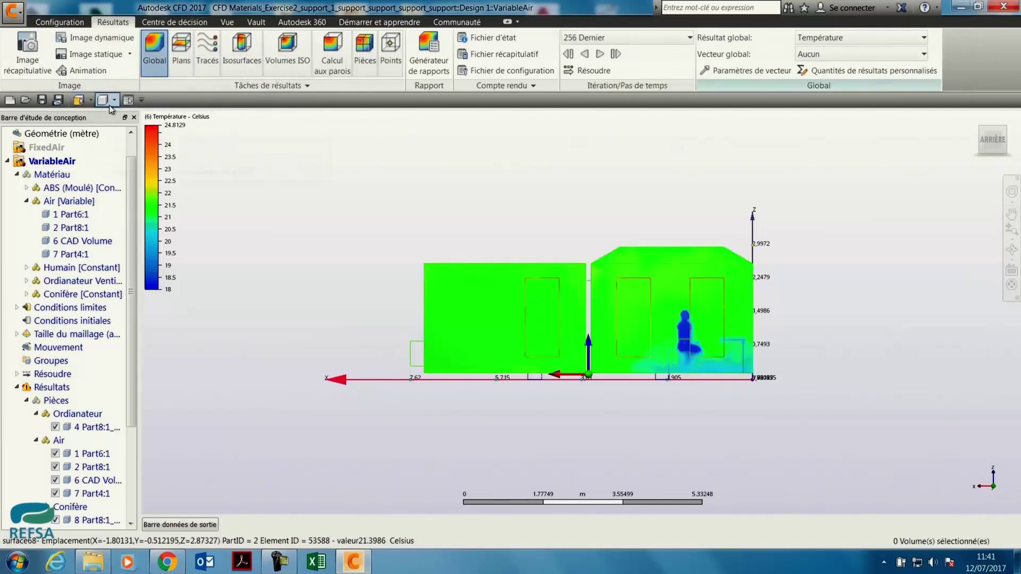
click(91, 100)
click(114, 106)
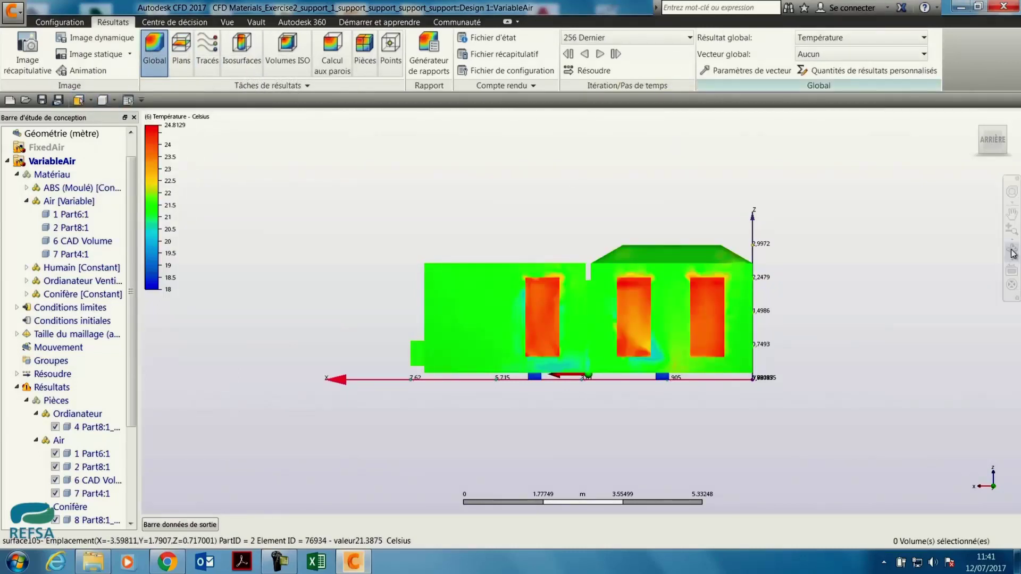
shift+middle_drag(797, 240, 601, 186)
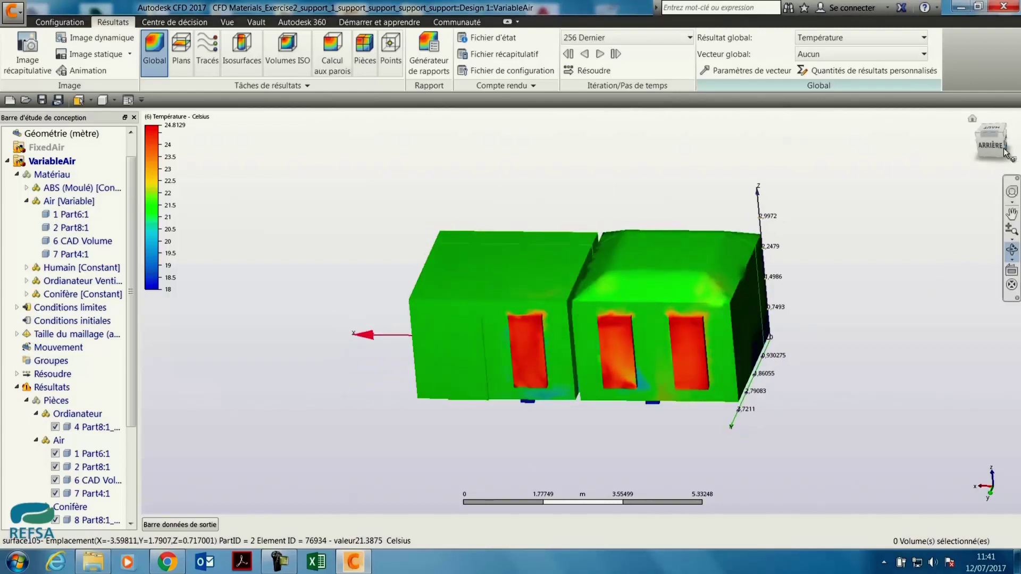
shift+middle_drag(509, 319, 606, 440)
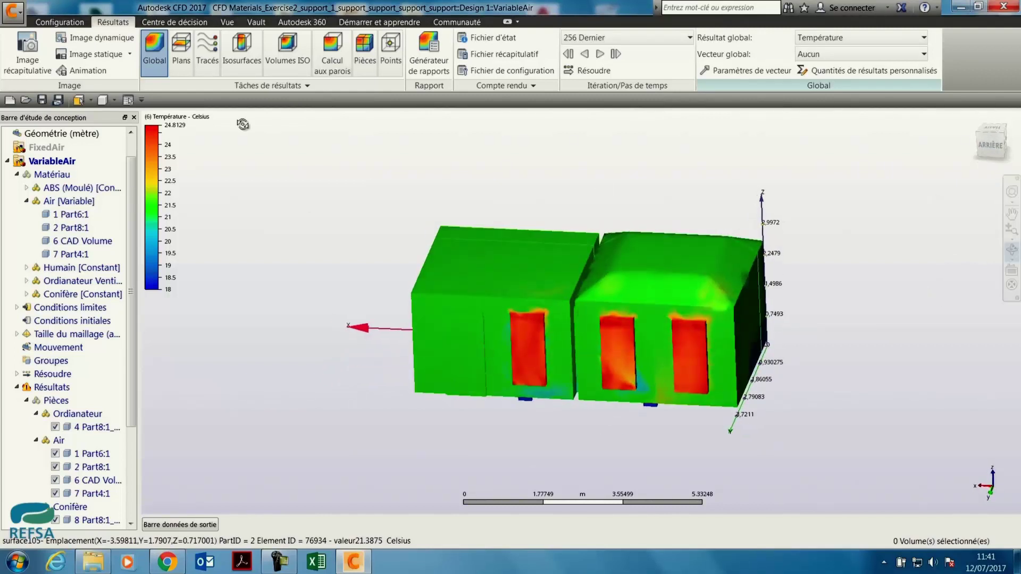
Open the result planes, set the building to the Contour style and view the temperature plane from the rear.
click(181, 53)
click(113, 101)
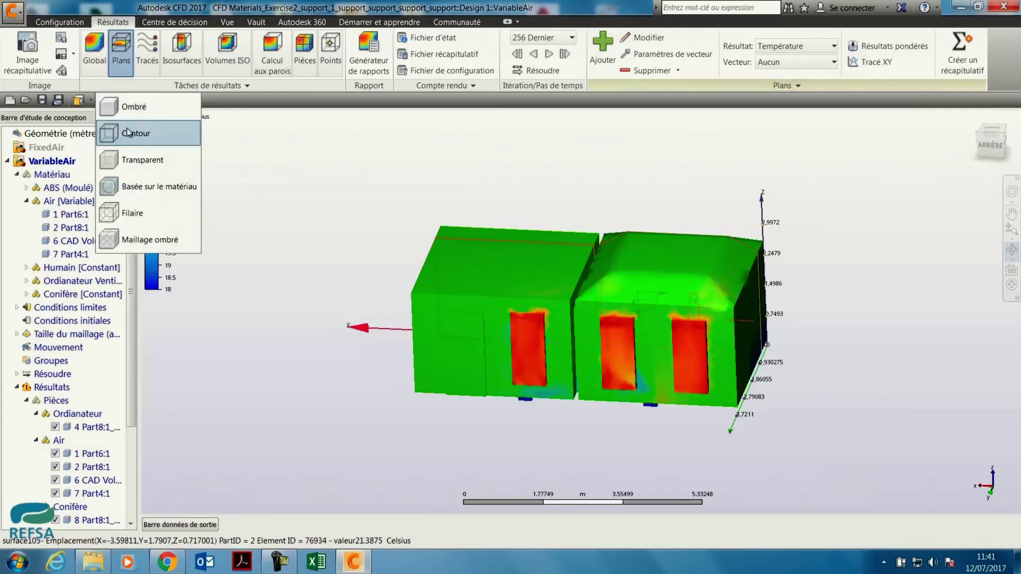
click(127, 139)
mouse_move(720, 216)
shift+middle_down()
mouse_move(811, 216)
mouse_move(630, 287)
shift+middle_up()
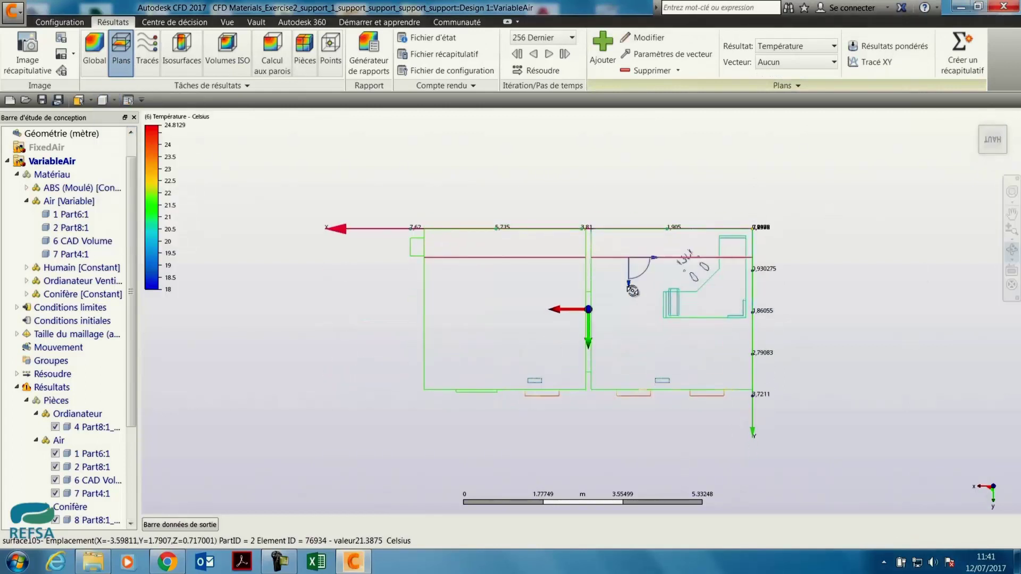
click(993, 158)
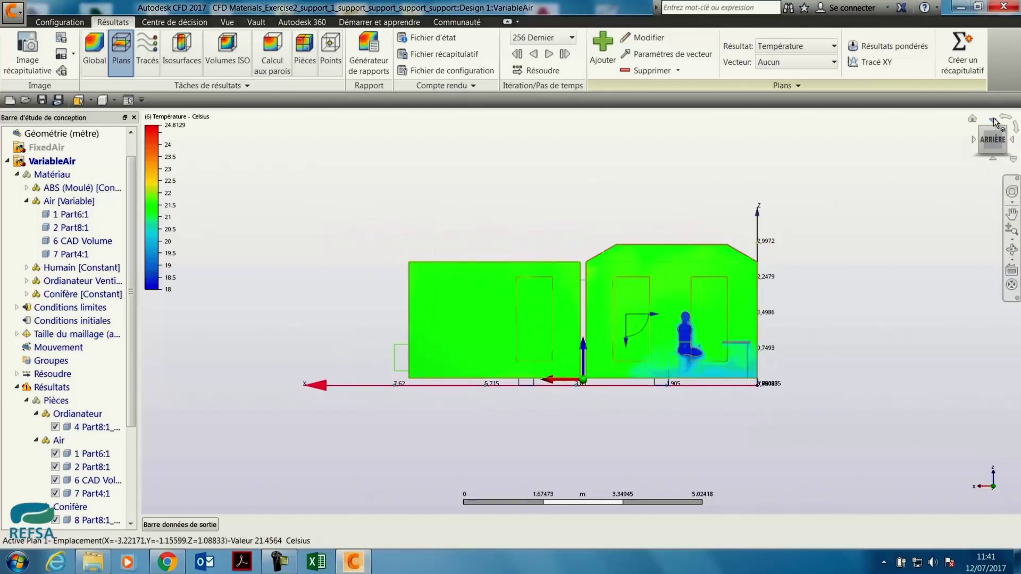
Move the temperature plane along Y through the two floor air inlets near the windowed wall and inspect it from the rear.
click(993, 121)
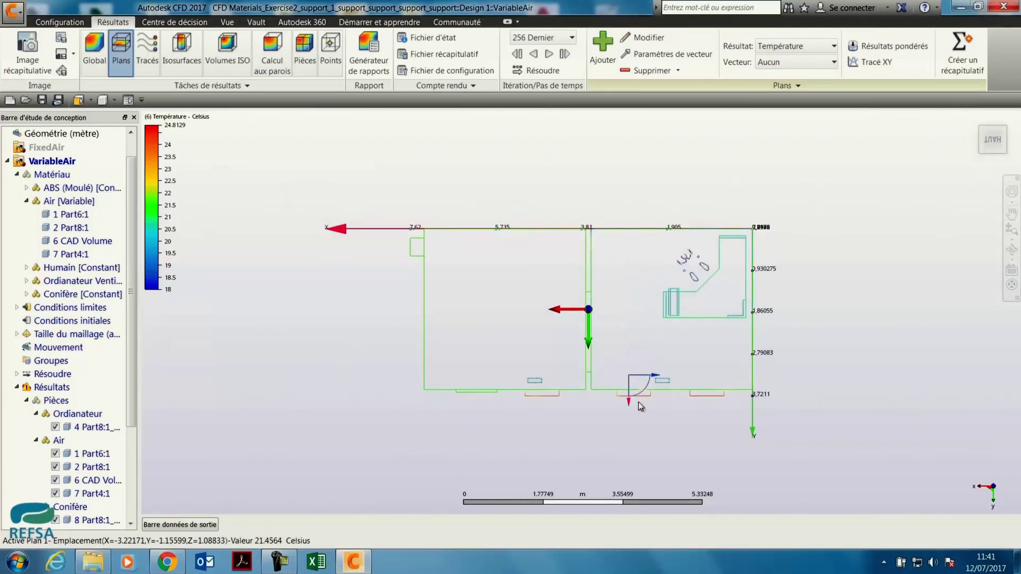
click(993, 158)
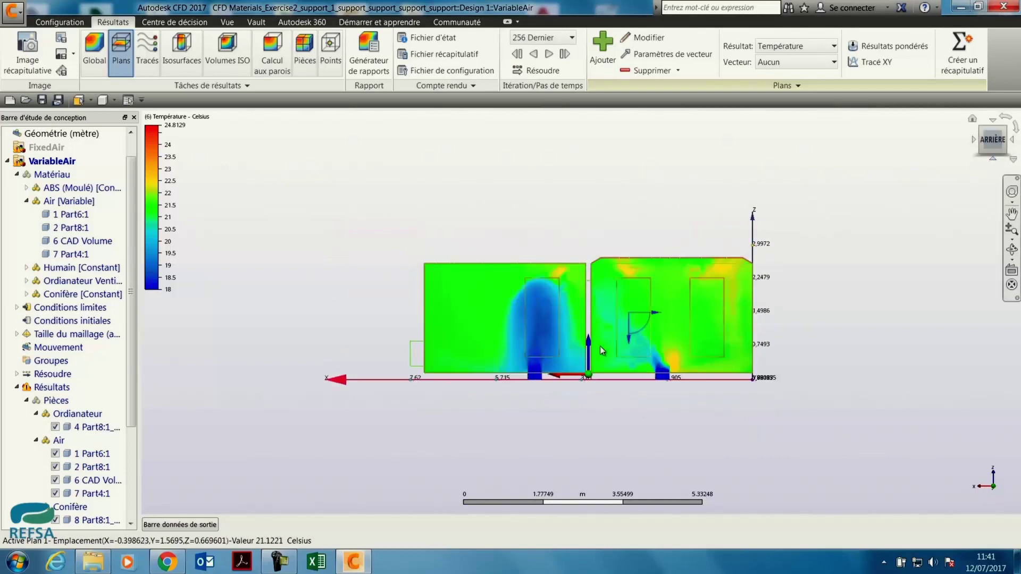
scroll(601, 348, up, 3)
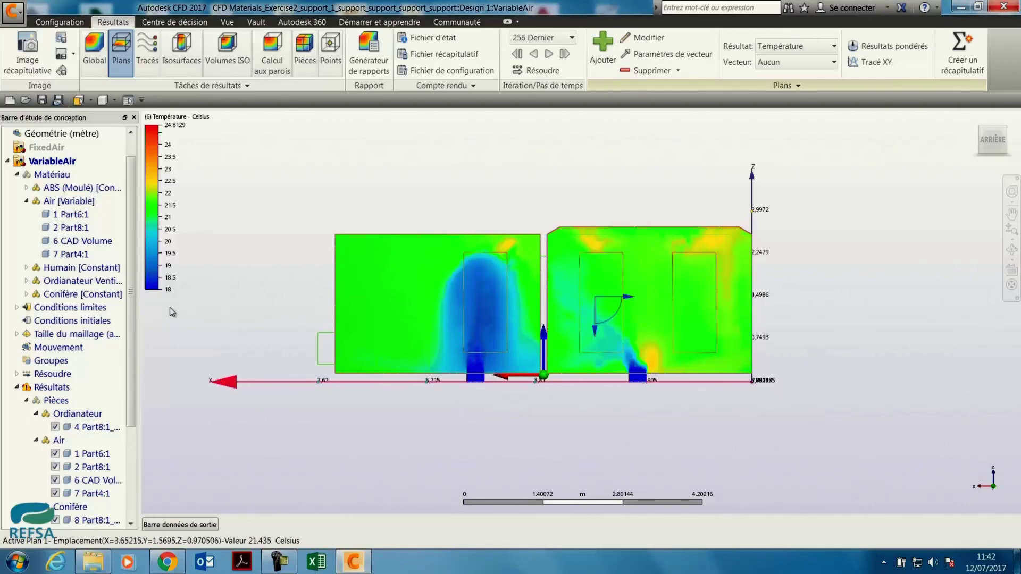
Open the Centre de décision and show the Résumé des images for both scenarios.
click(184, 24)
shift+middle_drag(930, 282, 907, 308)
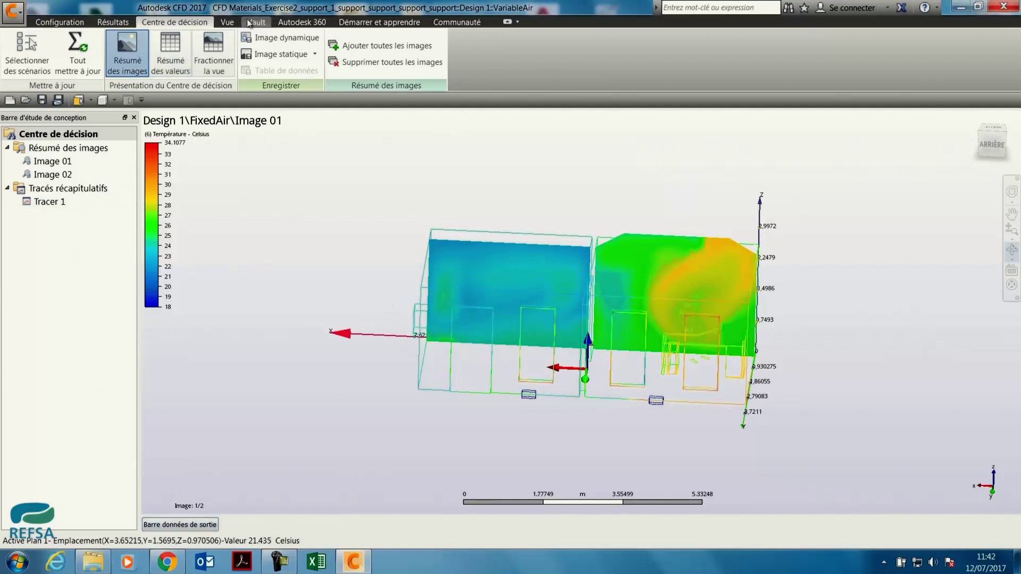
double_click(40, 149)
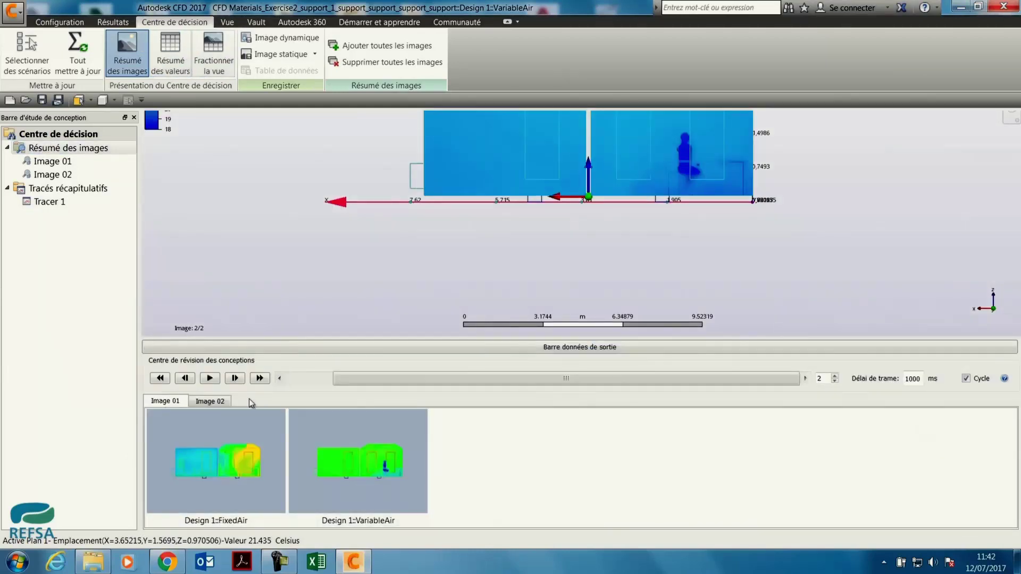
Split the display into two side-by-side windows comparing Image 01 of FixedAir with Image 01 of VariableAir.
click(231, 23)
click(505, 69)
click(498, 88)
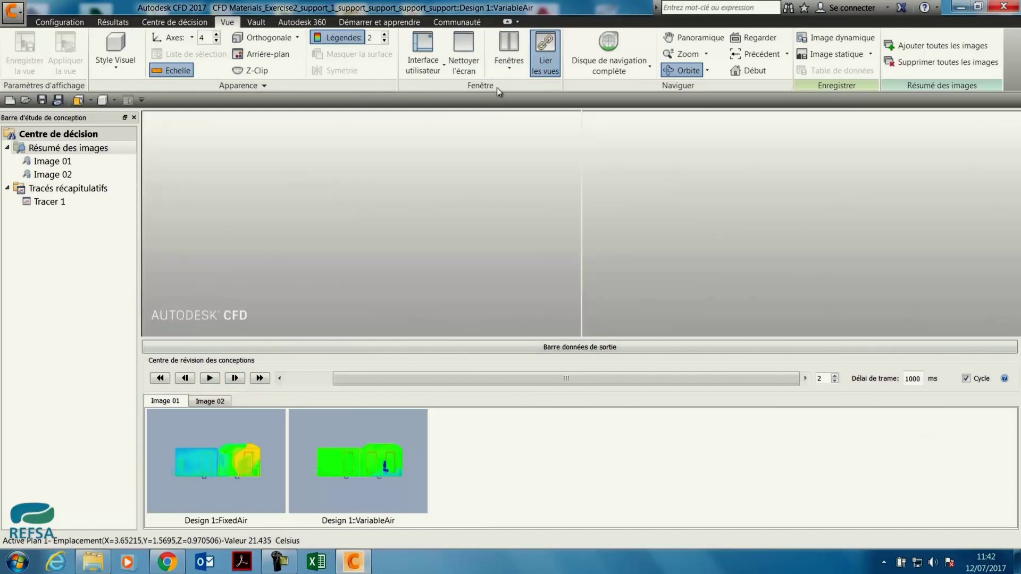
click(236, 380)
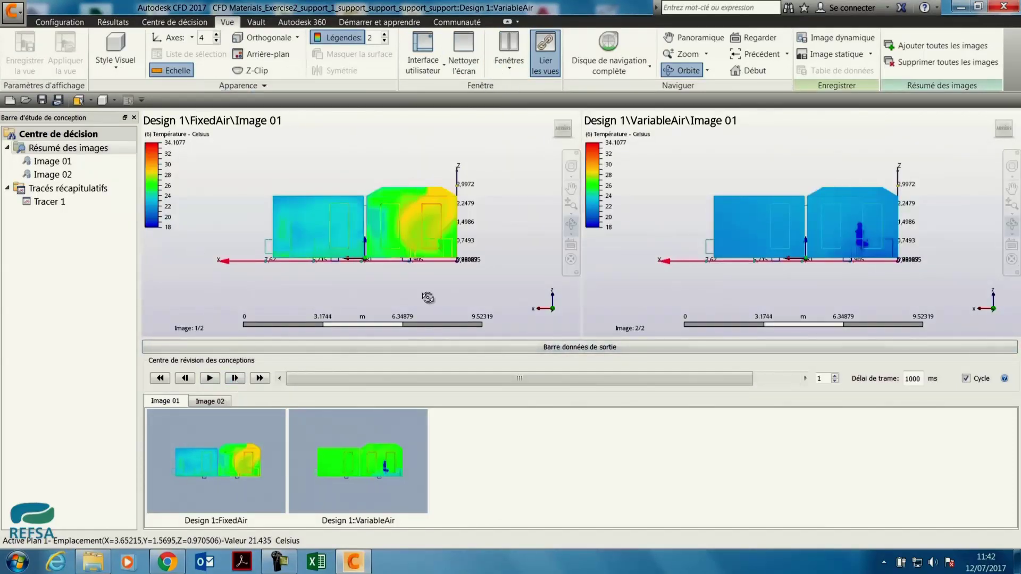
click(513, 348)
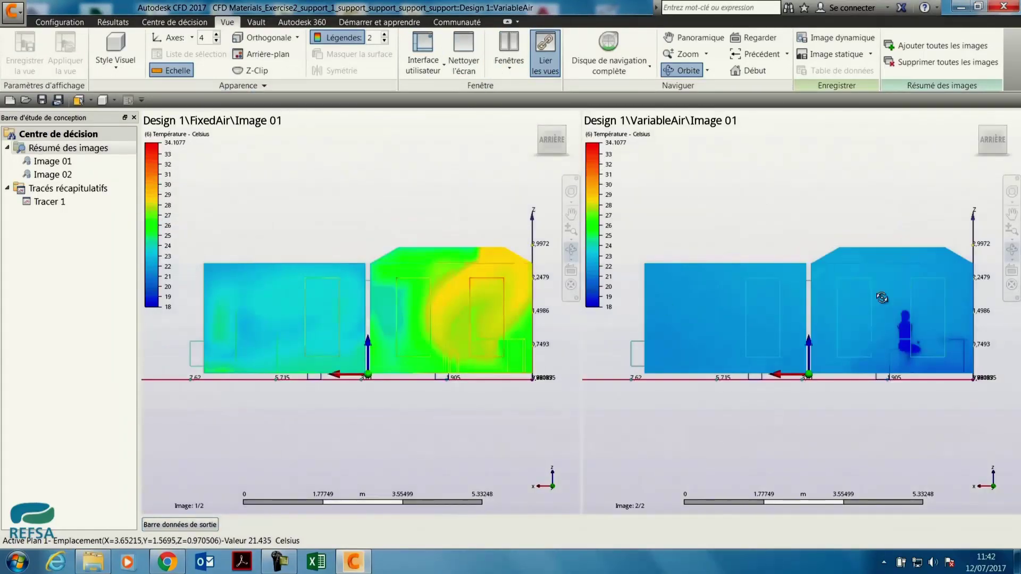
middle_drag(419, 442, 410, 433)
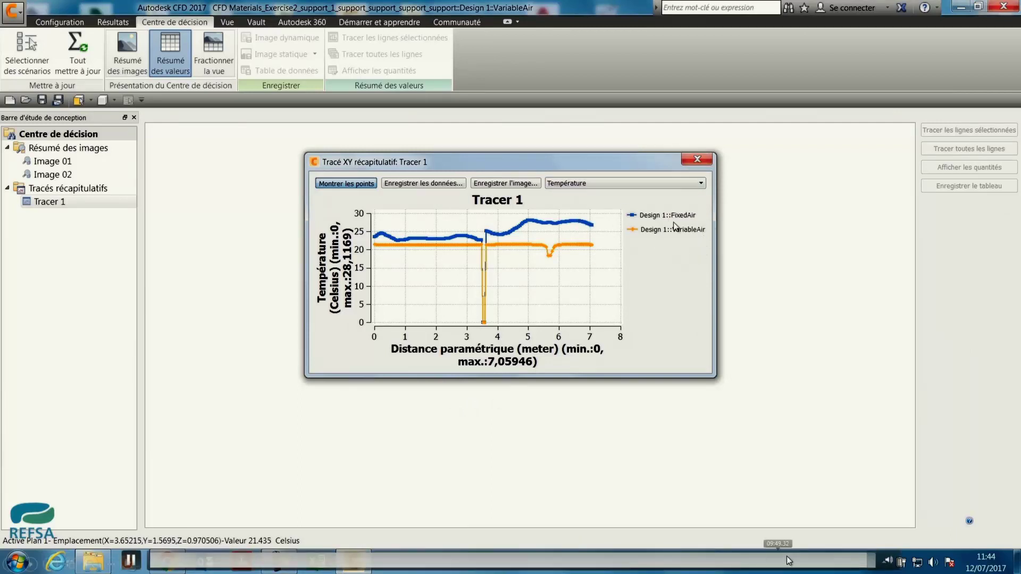
click(870, 565)
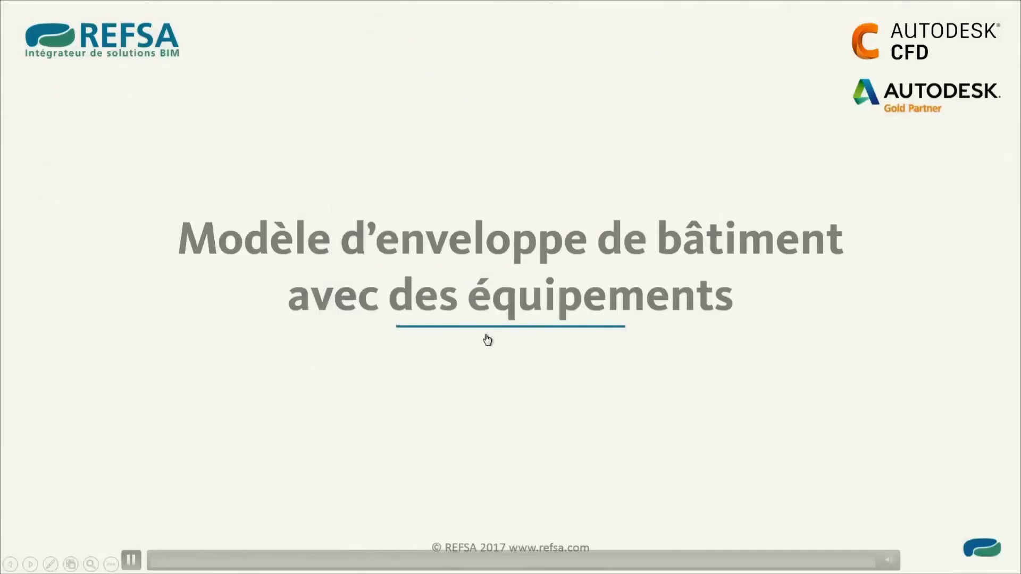
click(485, 338)
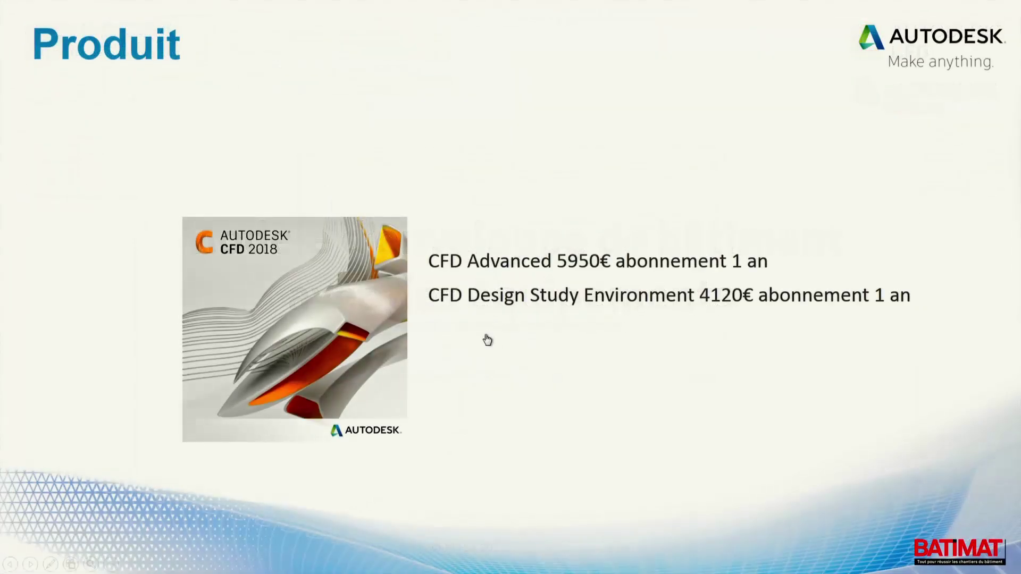